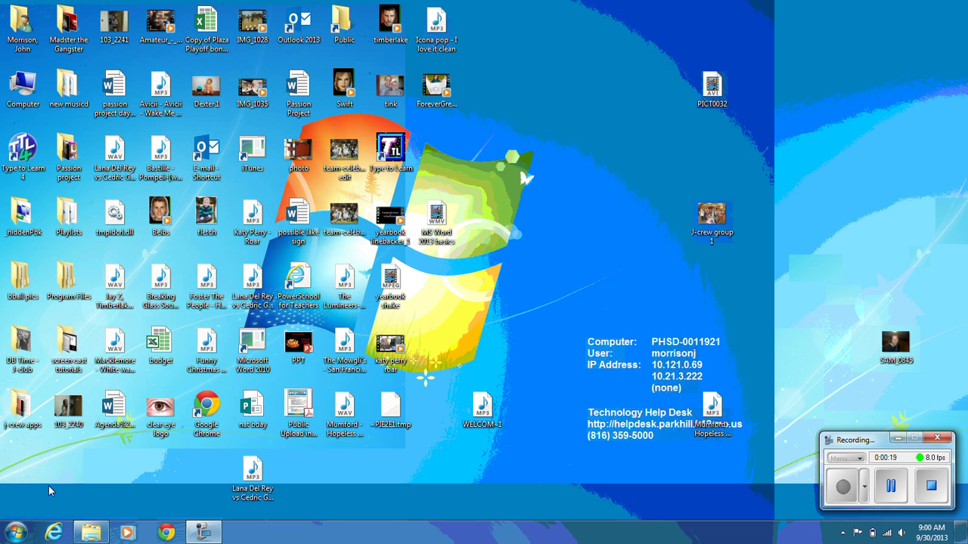
Step: Start Word 2013 from the installed Microsoft Office 2013 programs, create a blank document and maximize its window
click(17, 533)
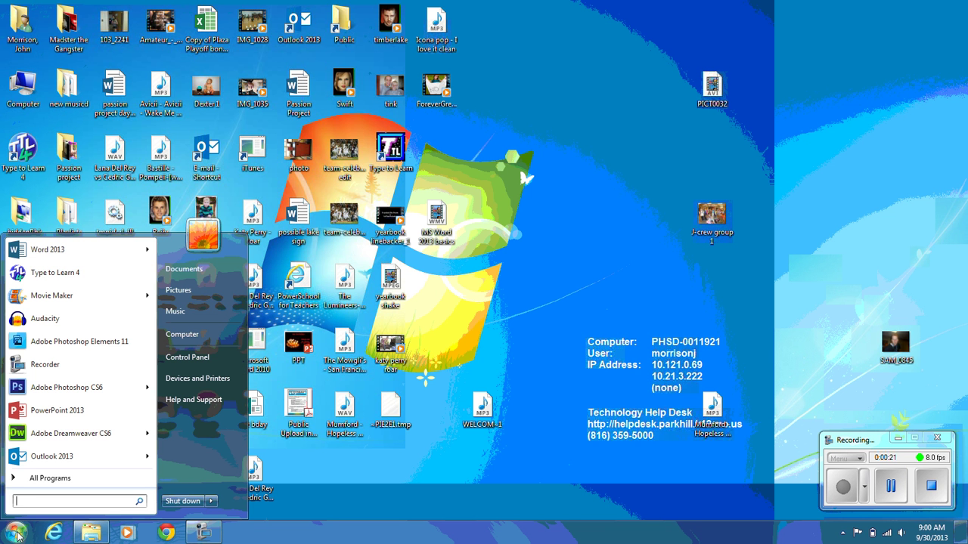
click(50, 478)
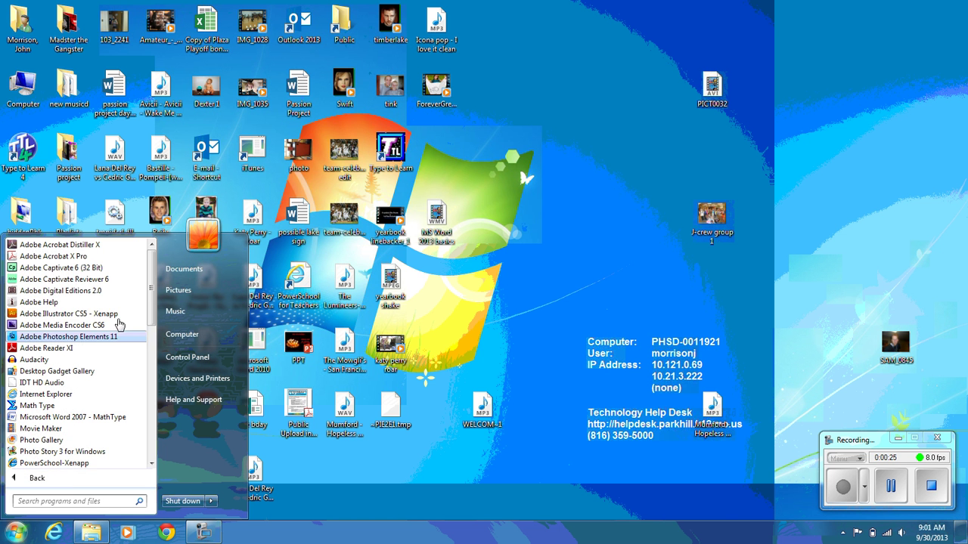
drag(152, 298, 146, 406)
click(82, 371)
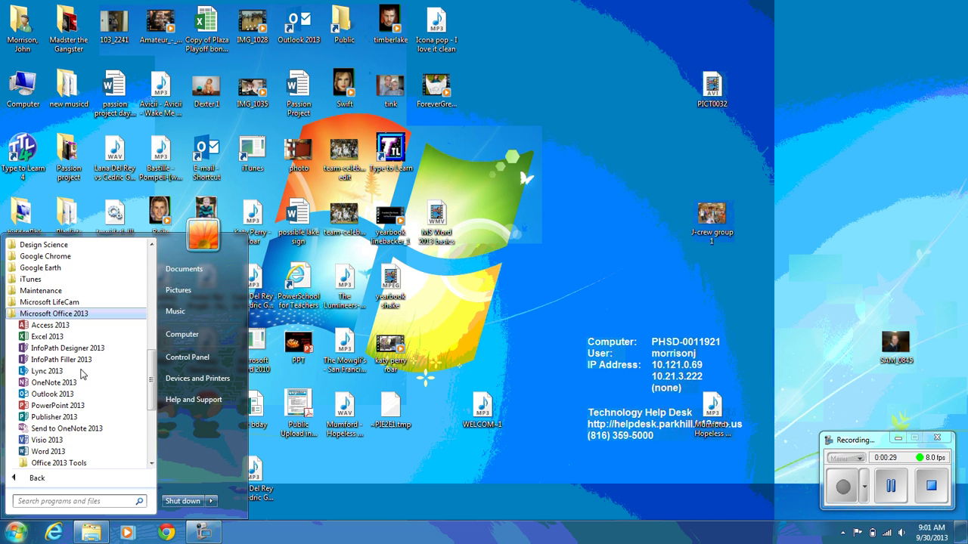
click(53, 451)
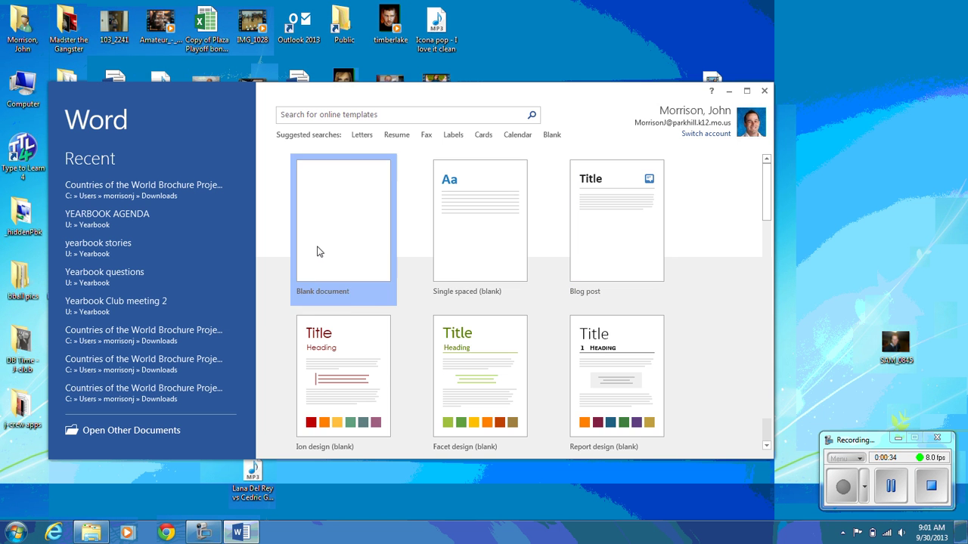
click(317, 252)
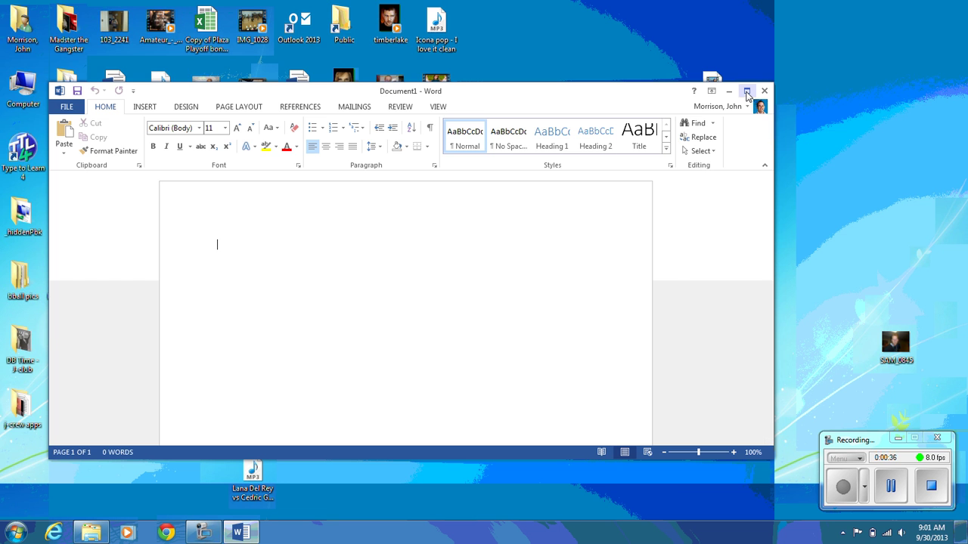
click(747, 91)
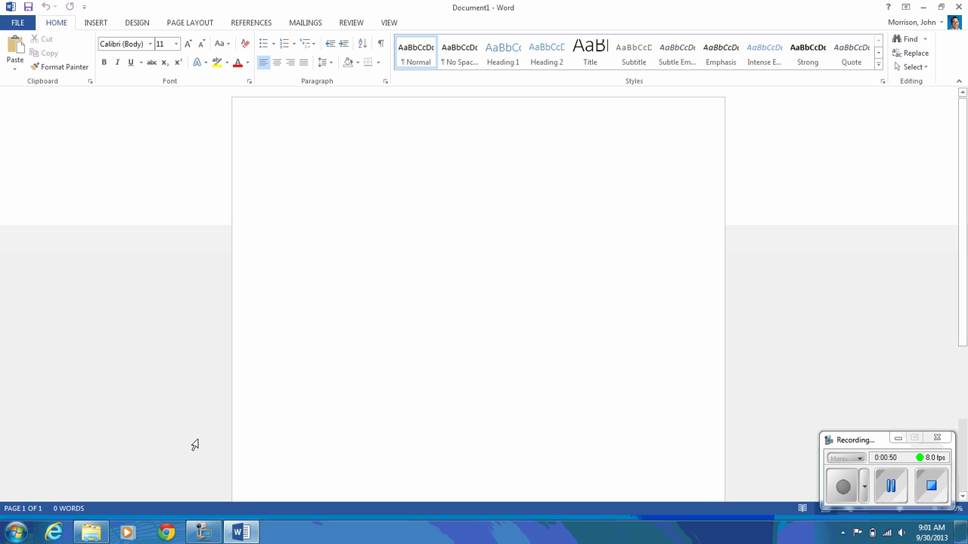
click(166, 532)
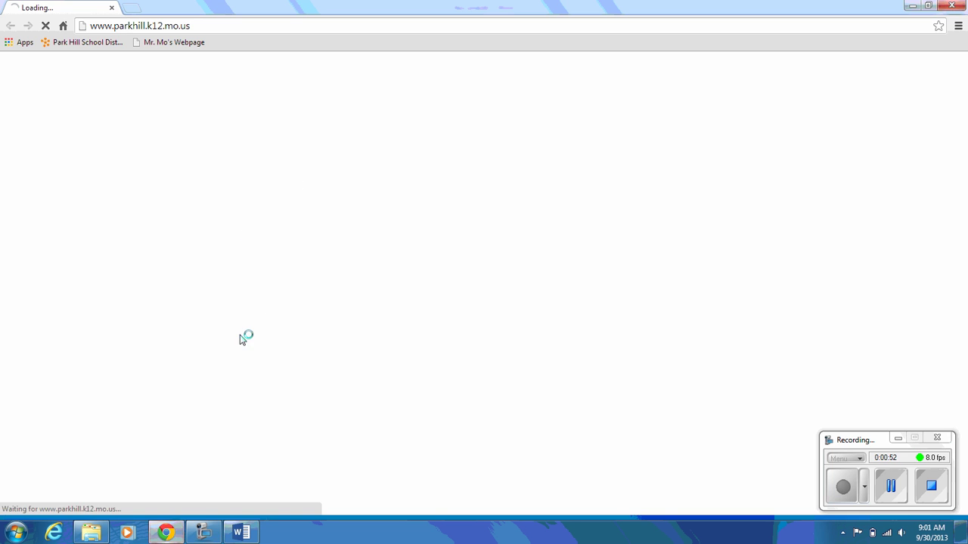
click(205, 26)
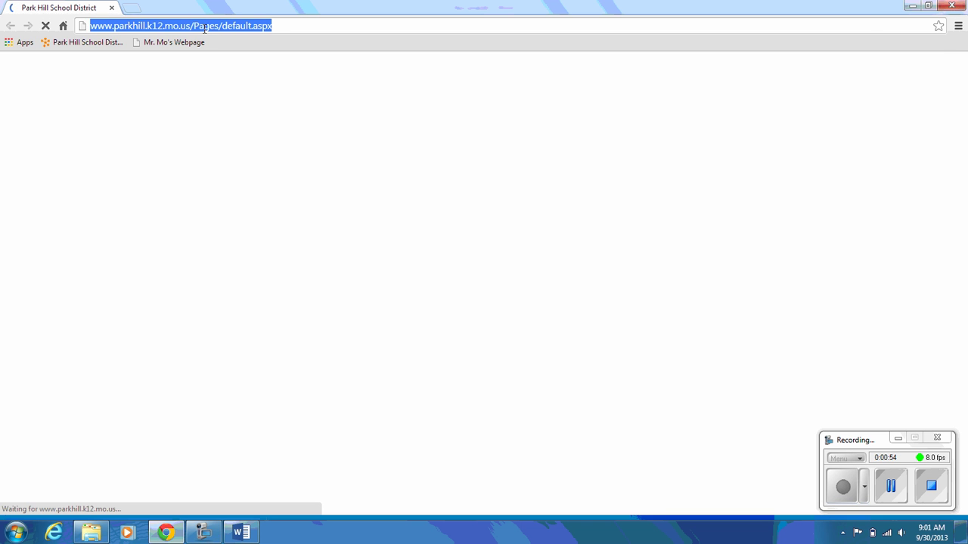
text(www.google.co)
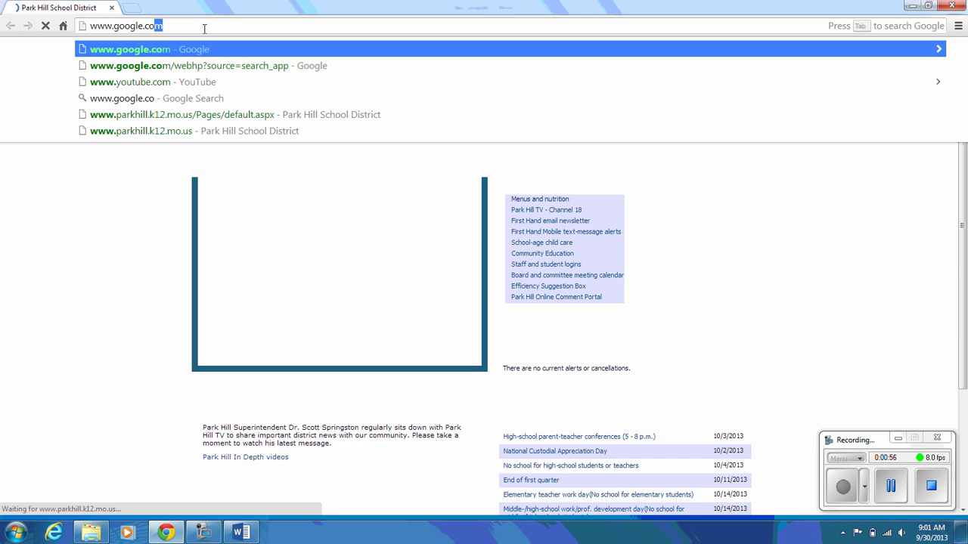
key(Return)
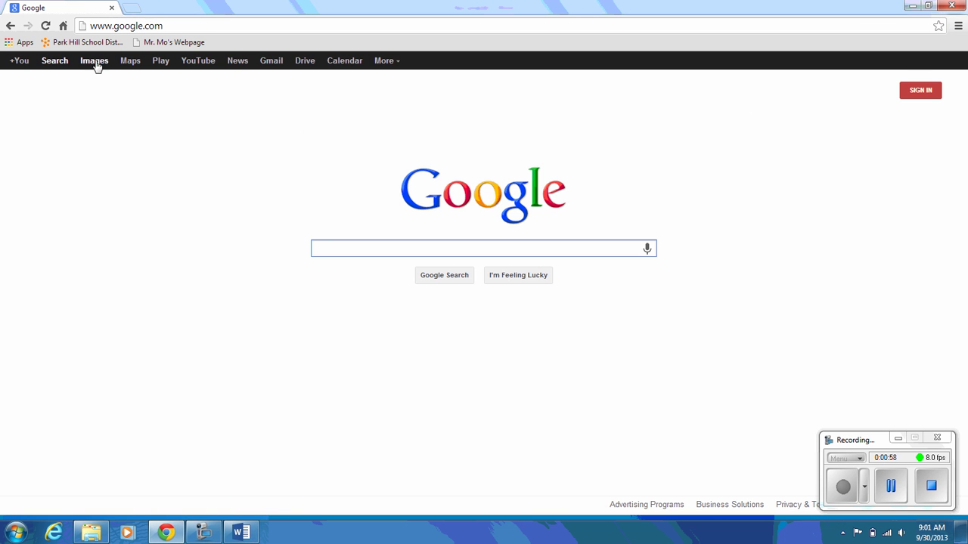
Step: Search Google Images for "flying birds"
click(94, 64)
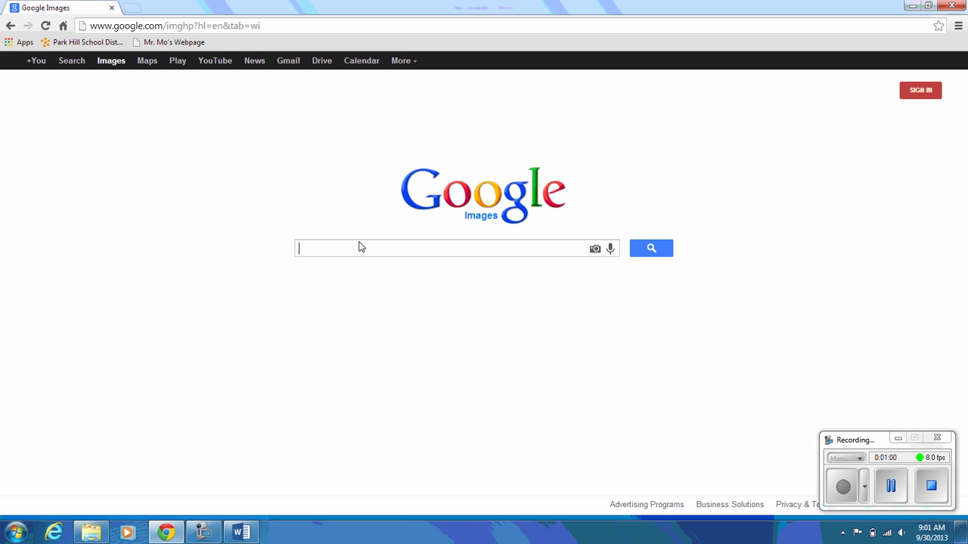
text(fly)
text(ying birds)
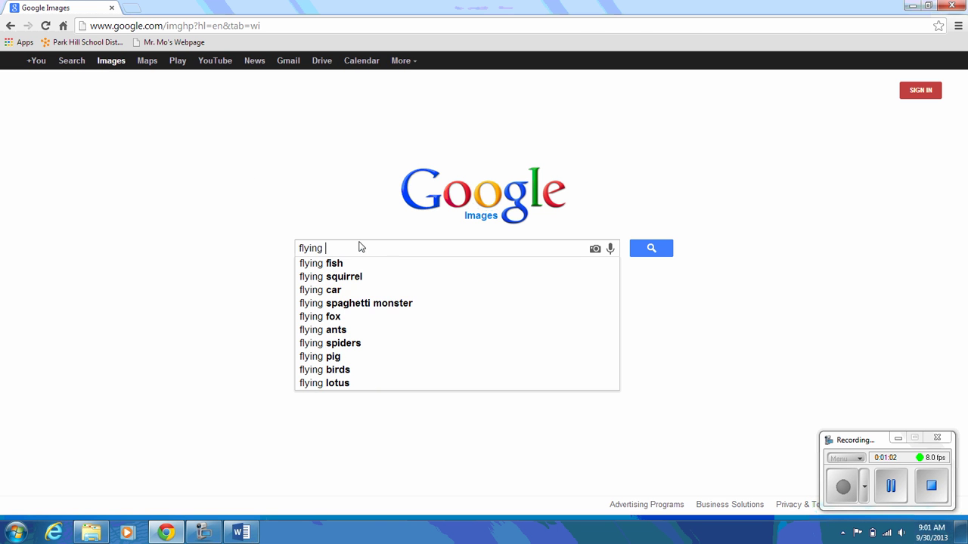
key(Return)
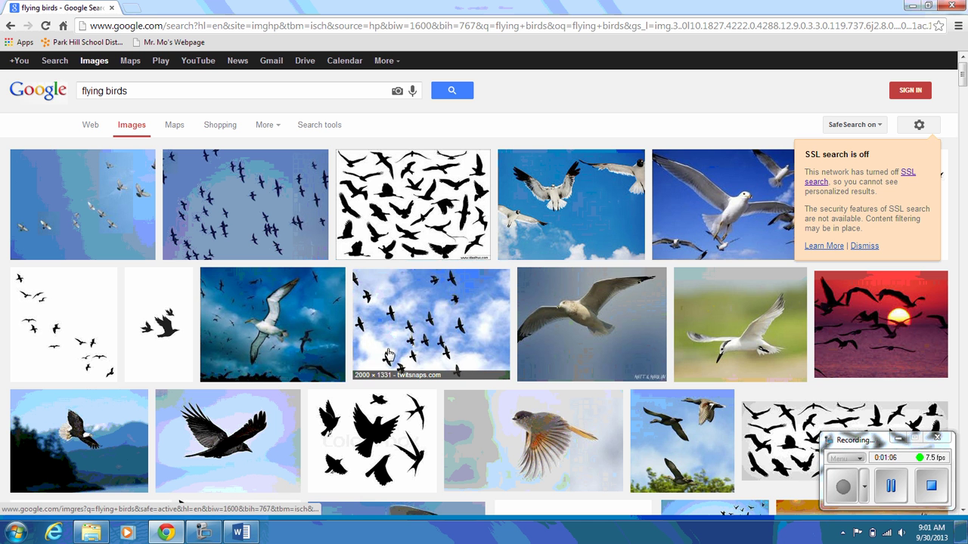
Step: Copy the enlarged picture of white seagulls against a blue sky and paste it into the blank Word document
click(684, 221)
right_click(364, 276)
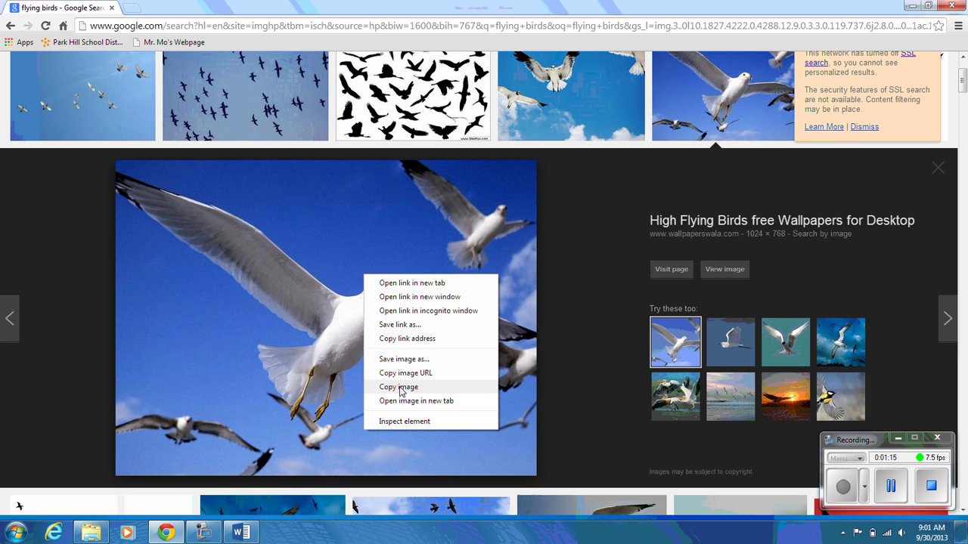
click(399, 387)
click(242, 529)
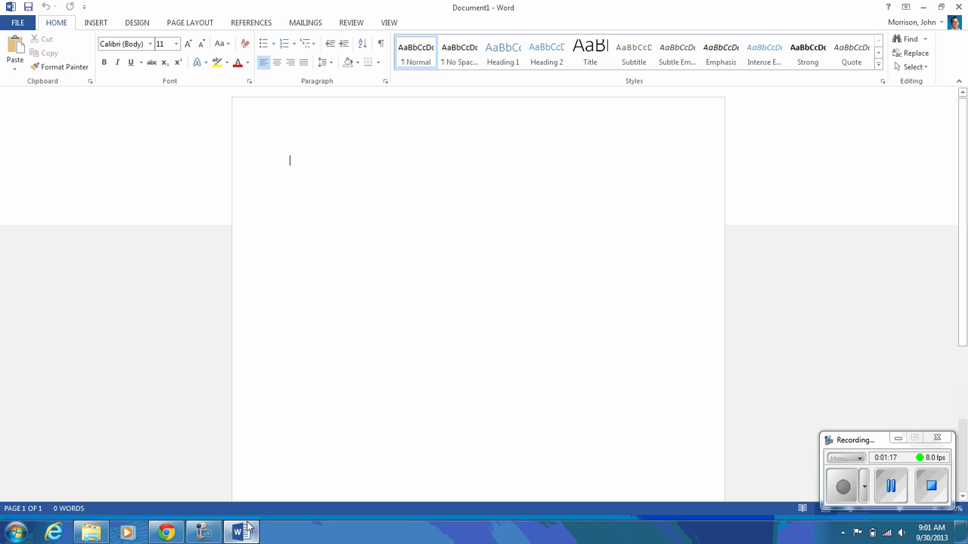
key(ctrl+v)
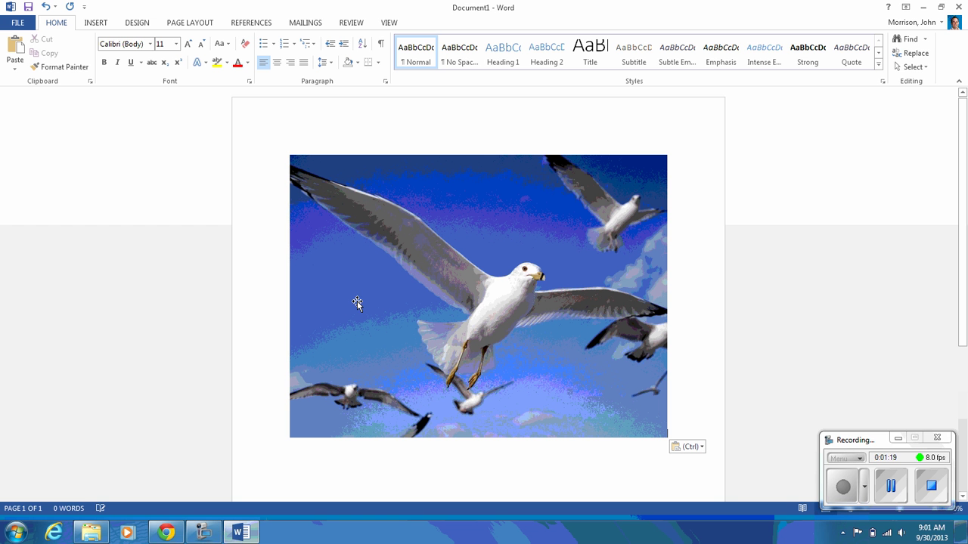
Step: Set the seagull picture's text wrapping to In Front of Text and move it slightly up and left on the page
click(432, 338)
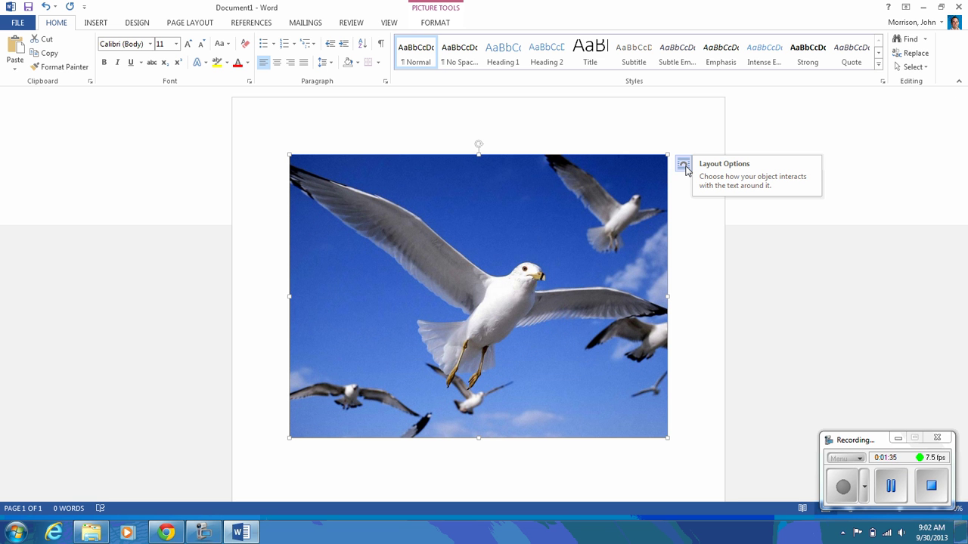
click(442, 25)
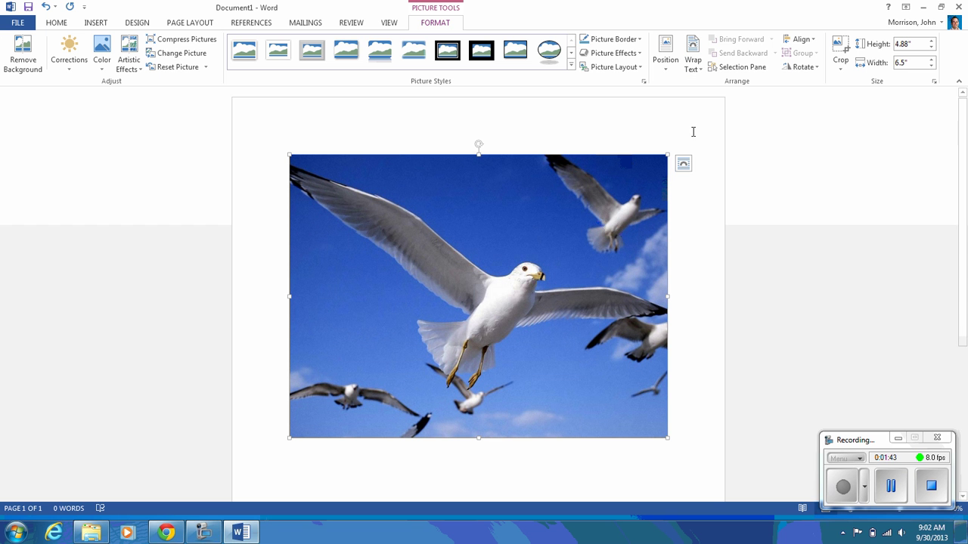
click(684, 166)
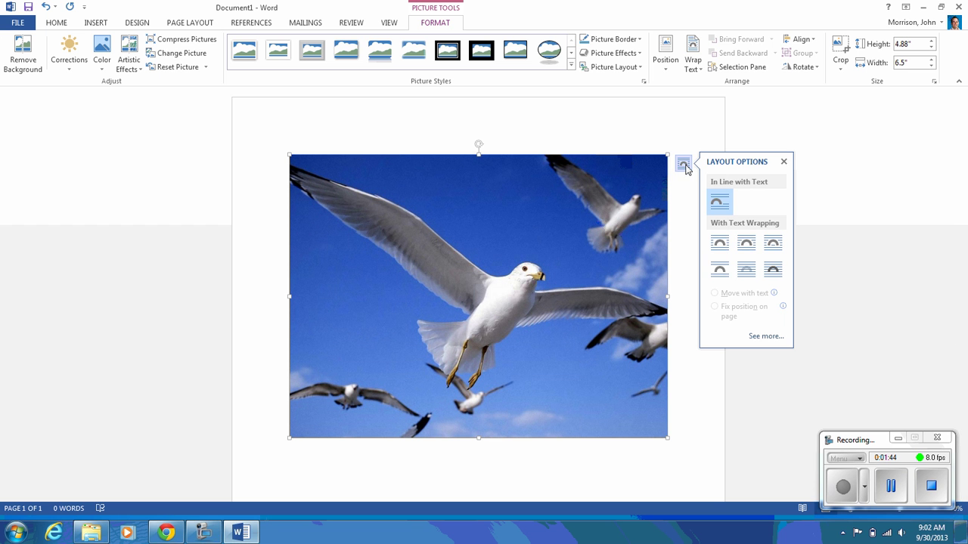
click(779, 278)
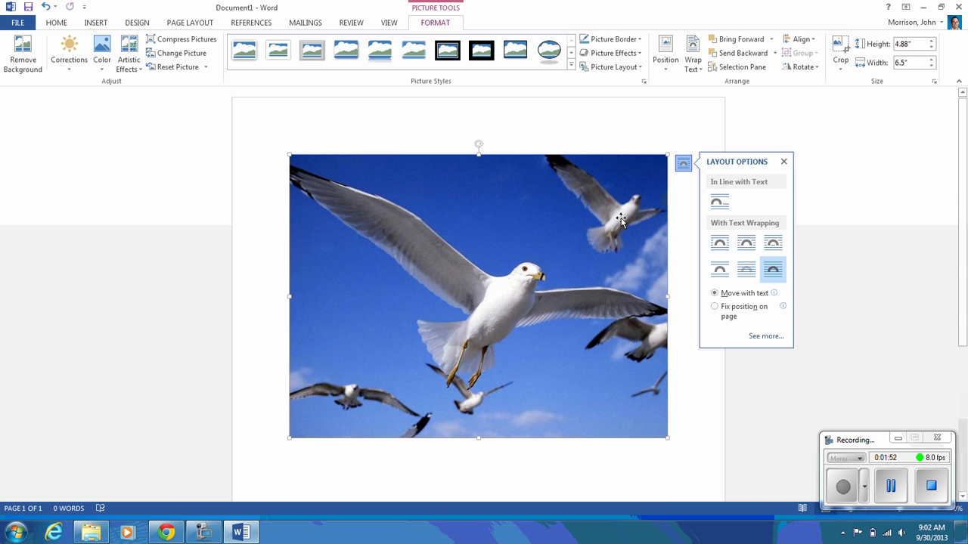
click(697, 362)
drag(462, 307, 481, 233)
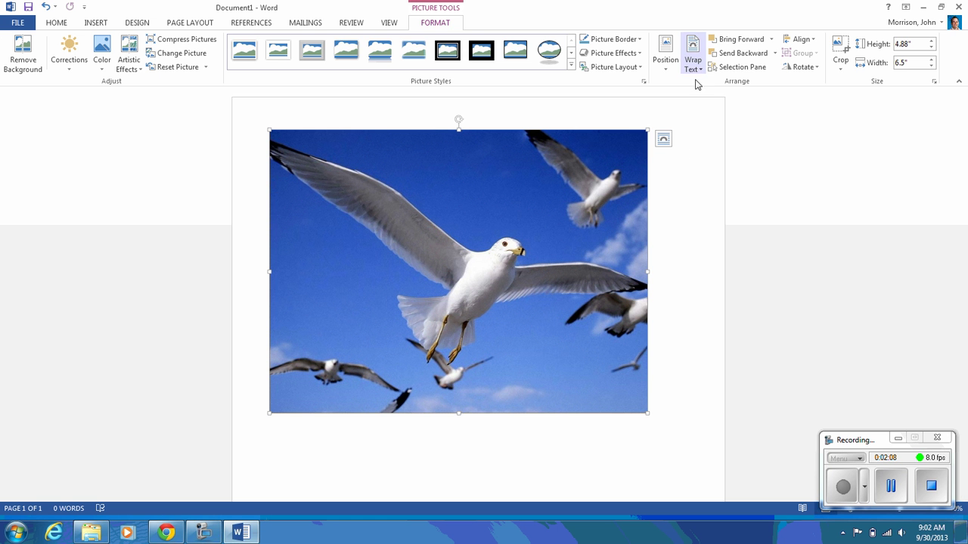
click(681, 211)
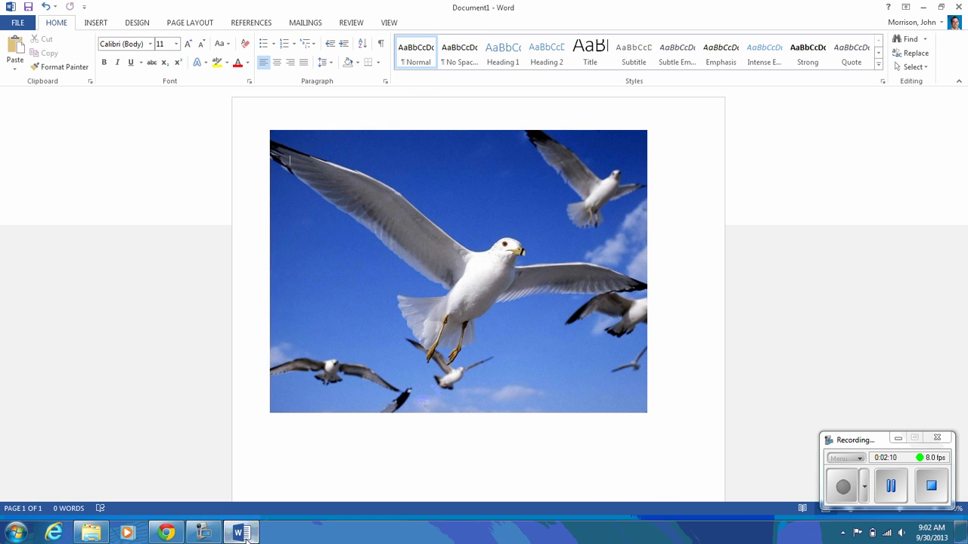
Step: Switch back to Chrome, close the enlarged bird preview and search Google Images for "turtle"
click(167, 532)
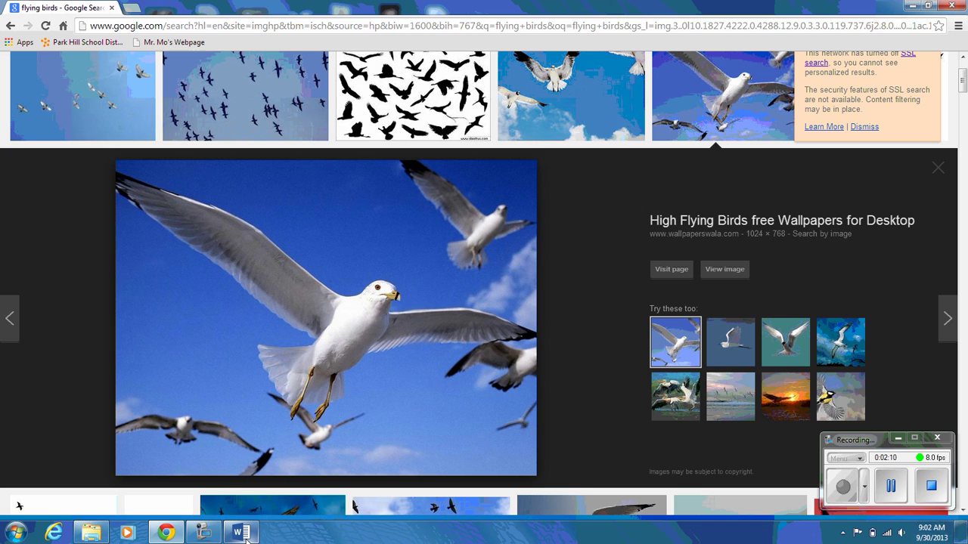
click(940, 171)
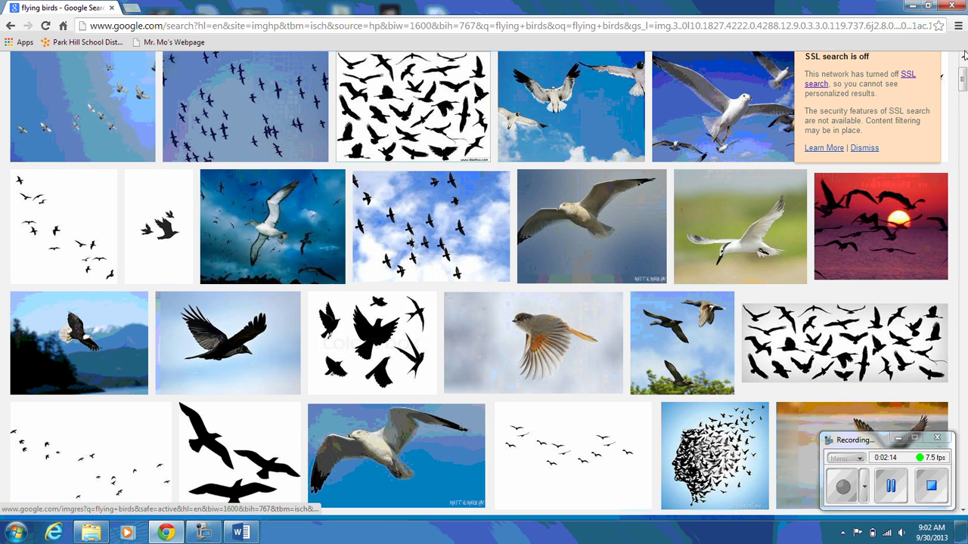
drag(962, 79, 963, 59)
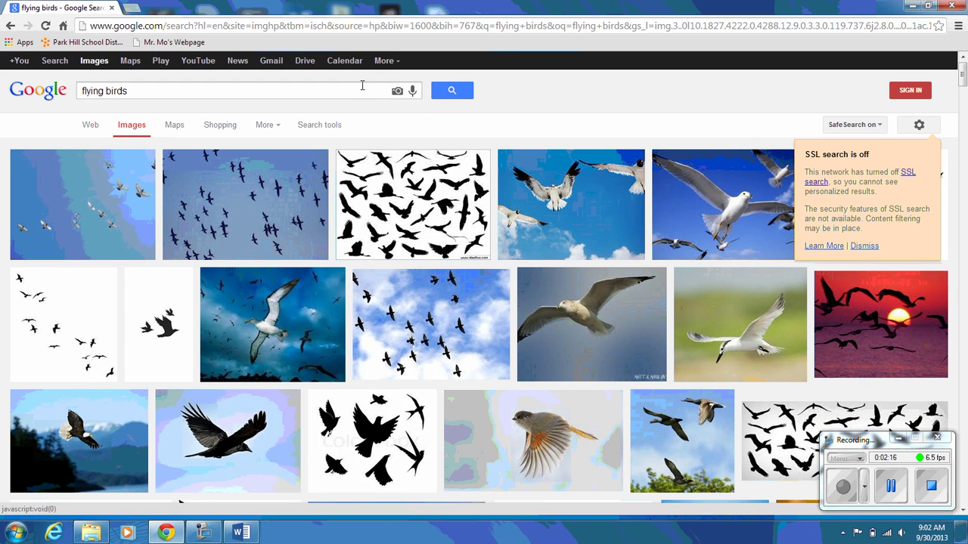
drag(360, 91, 80, 102)
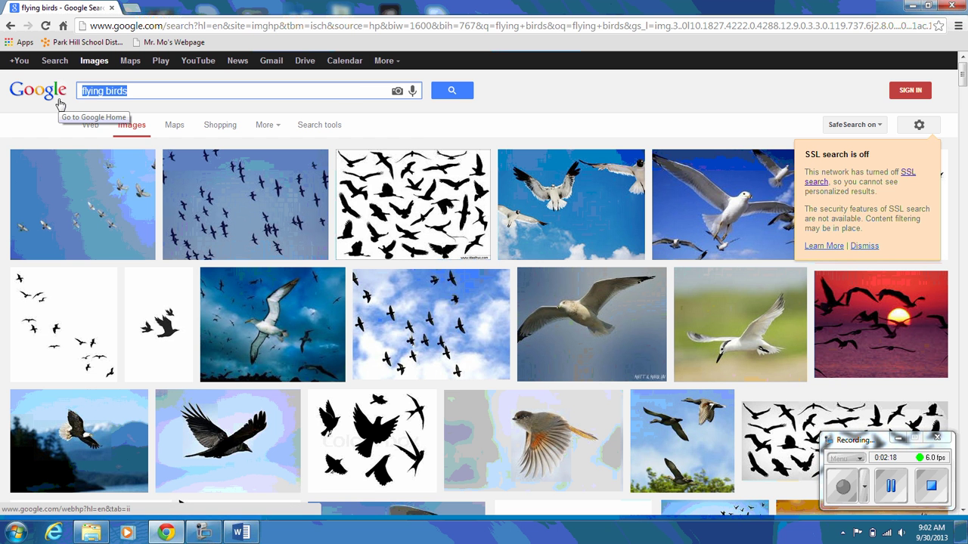
text(turtle)
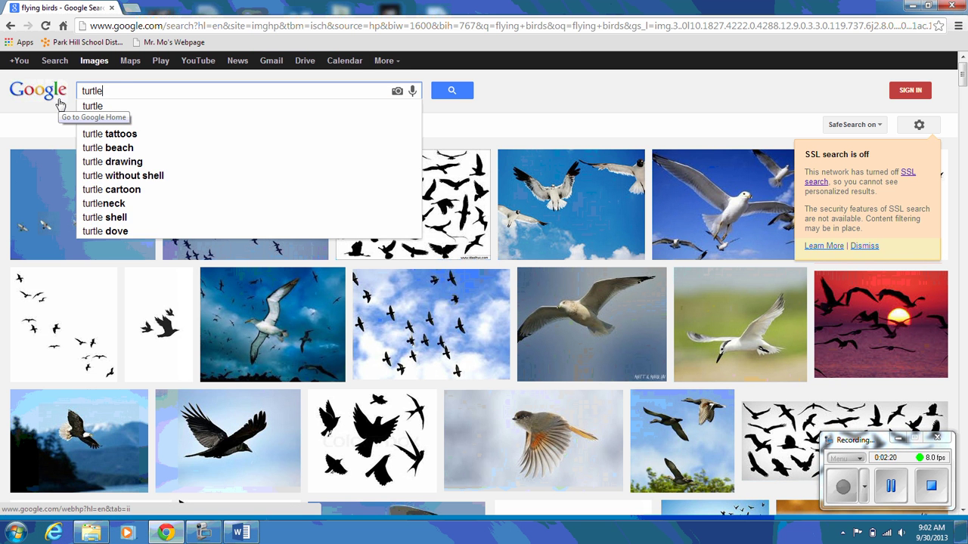
key(Return)
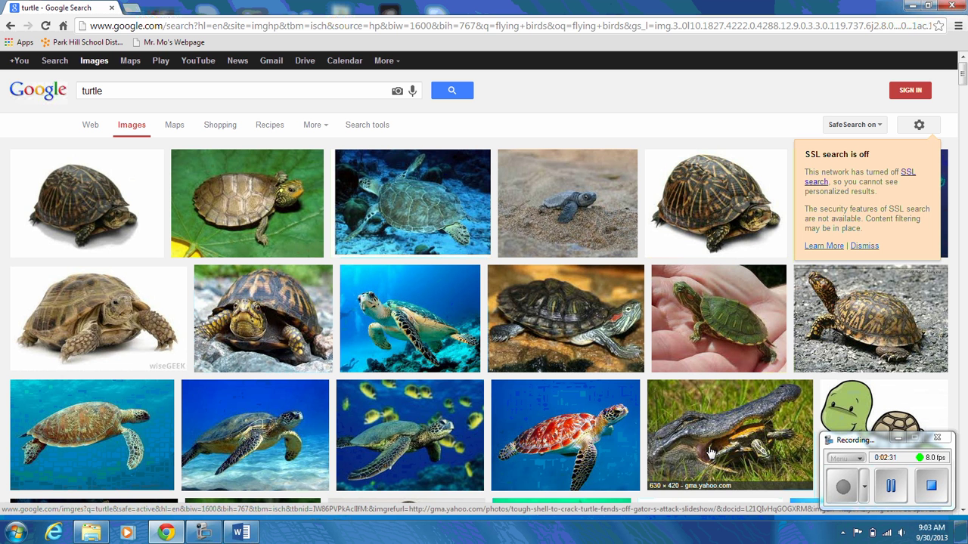
Step: Copy the enlarged picture of a sea turtle swimming over sand and paste it into the Word document
click(252, 437)
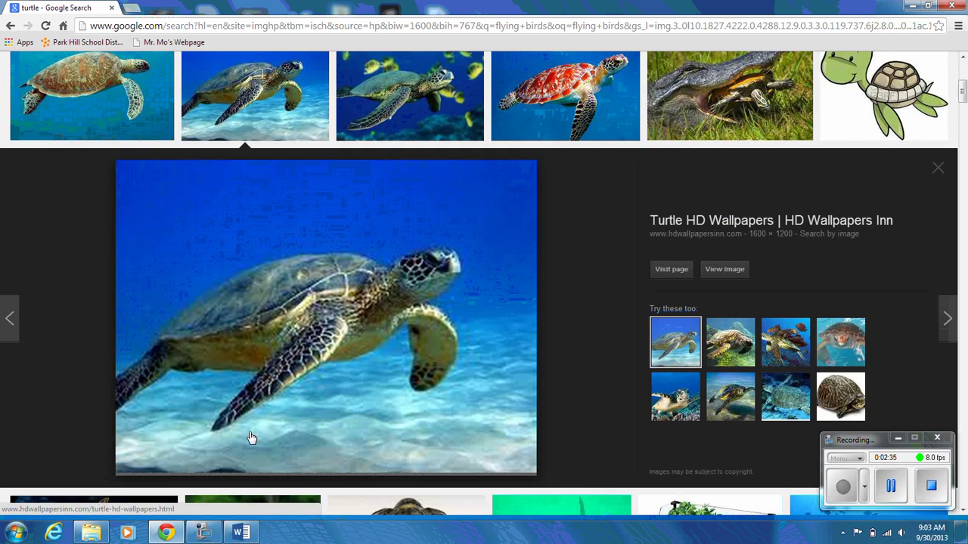
right_click(349, 325)
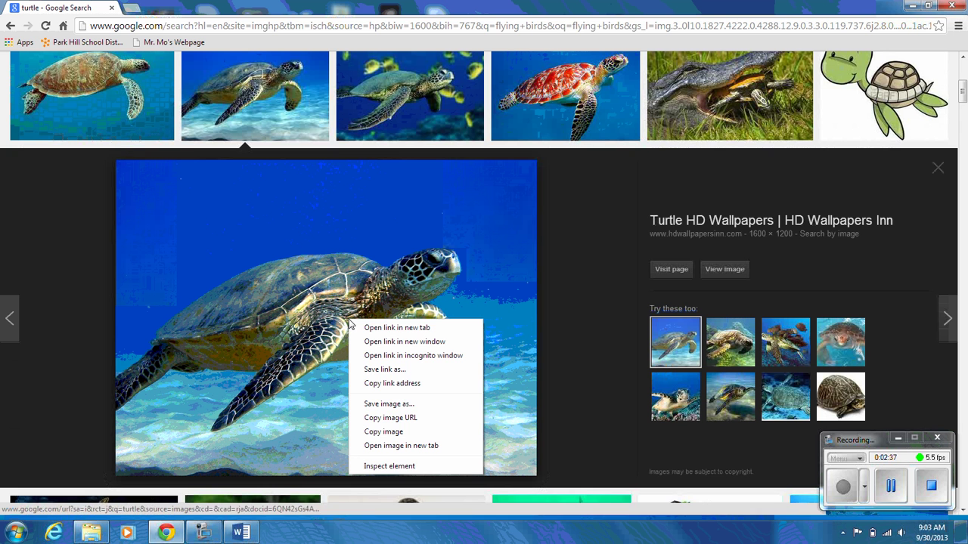
click(393, 438)
click(240, 533)
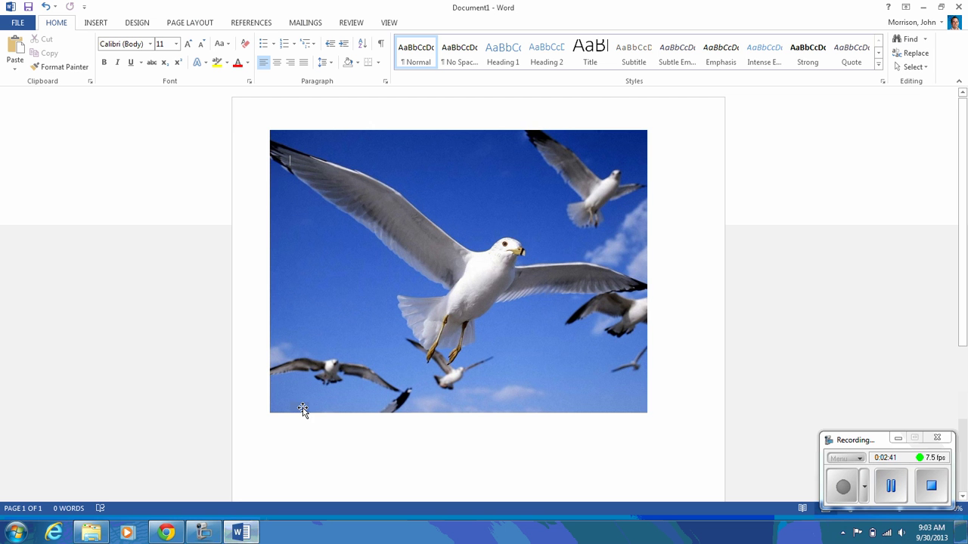
right_click(509, 478)
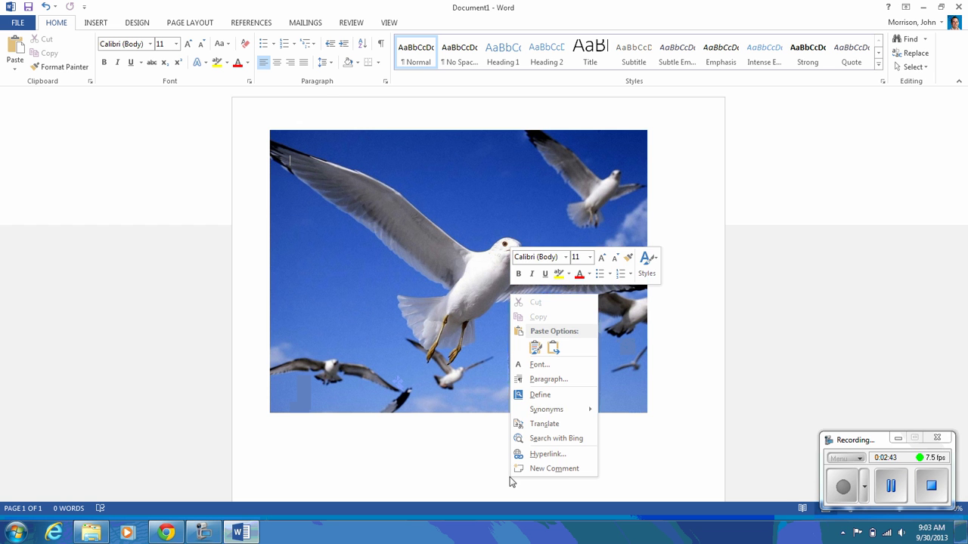
click(535, 348)
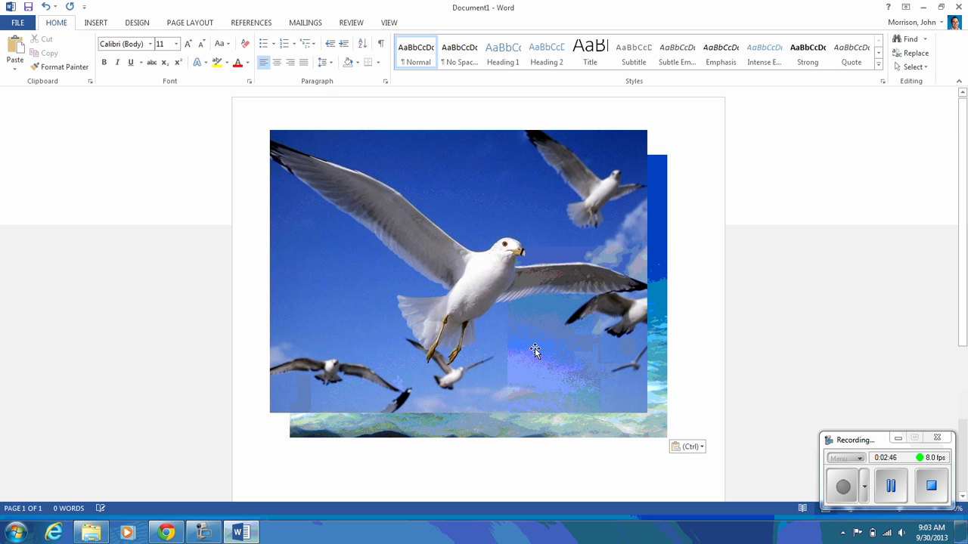
Step: Set the turtle picture's text wrapping to In Front of Text and move it slightly down and to the right
click(658, 359)
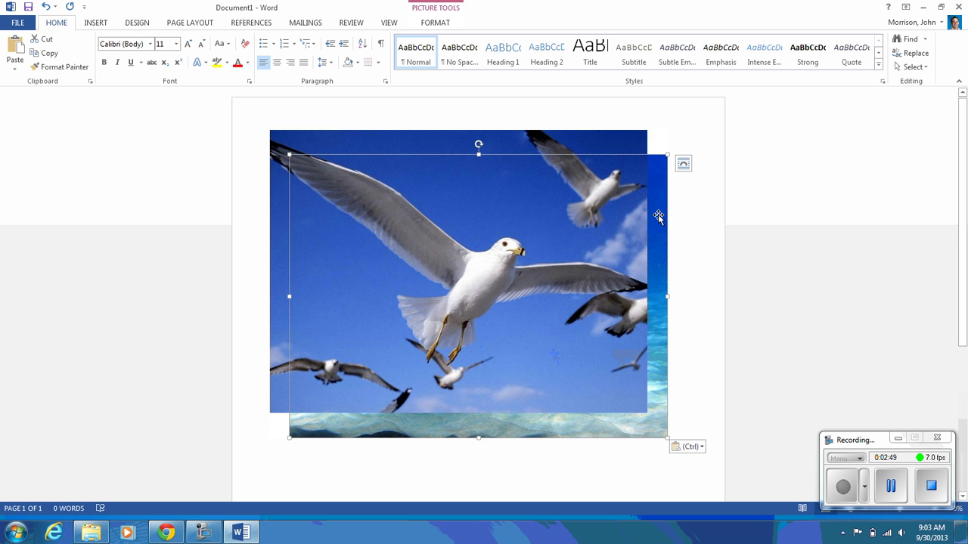
click(683, 165)
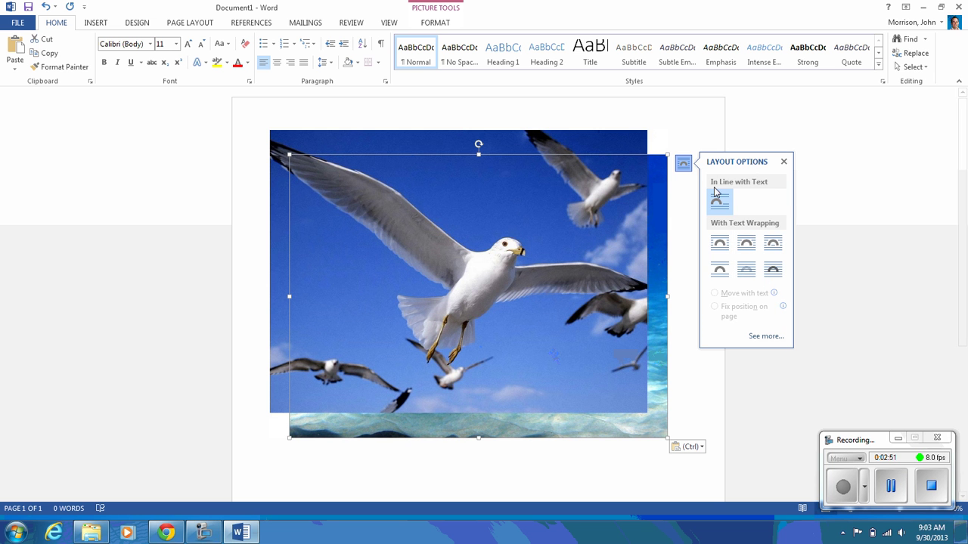
click(771, 270)
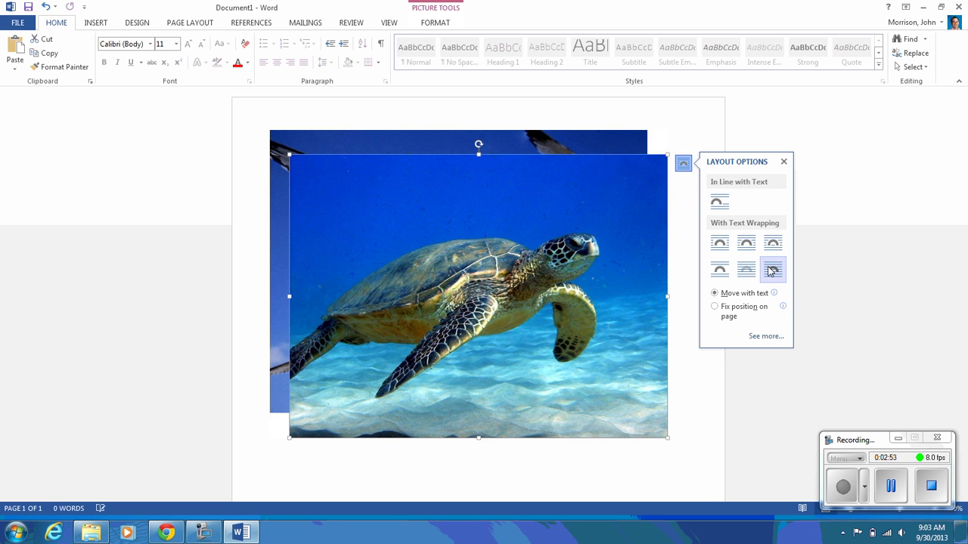
drag(513, 284, 535, 318)
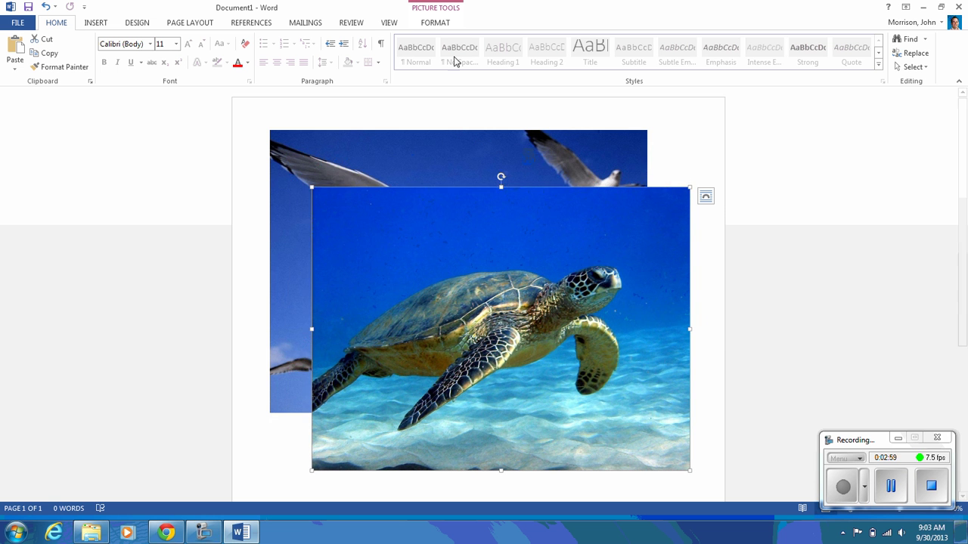
Step: Remove the turtle picture's background, extending the selection to the picture's left edge and marking the leftover water around the flippers for removal
click(435, 23)
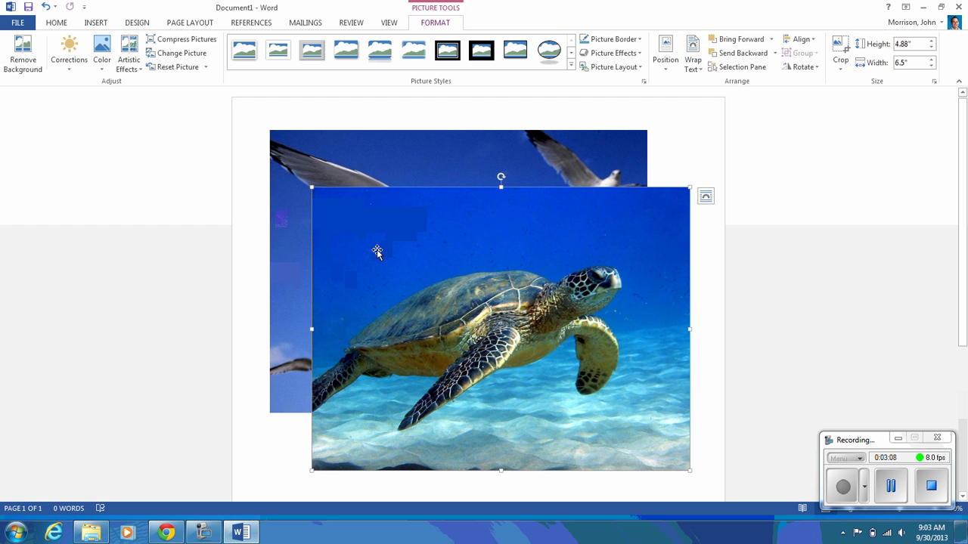
click(28, 54)
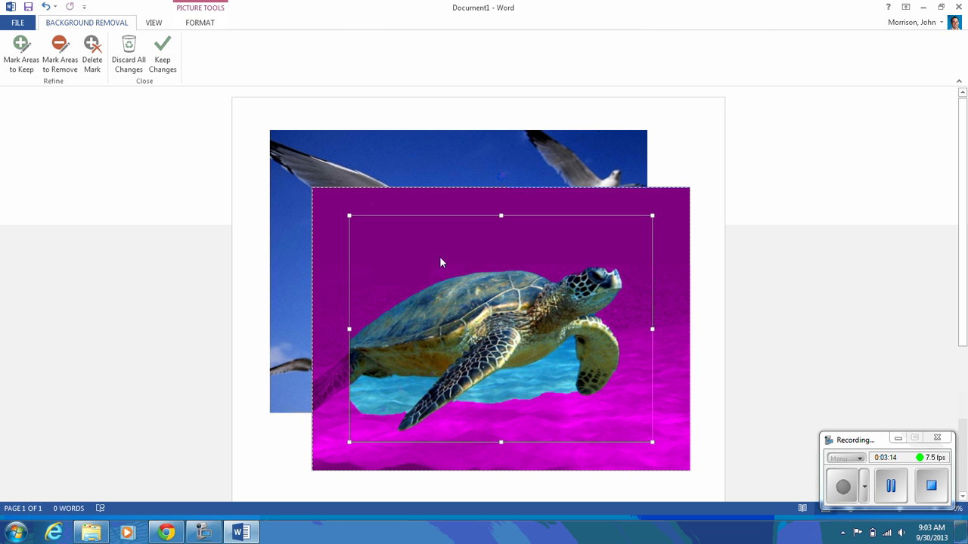
drag(346, 328, 305, 349)
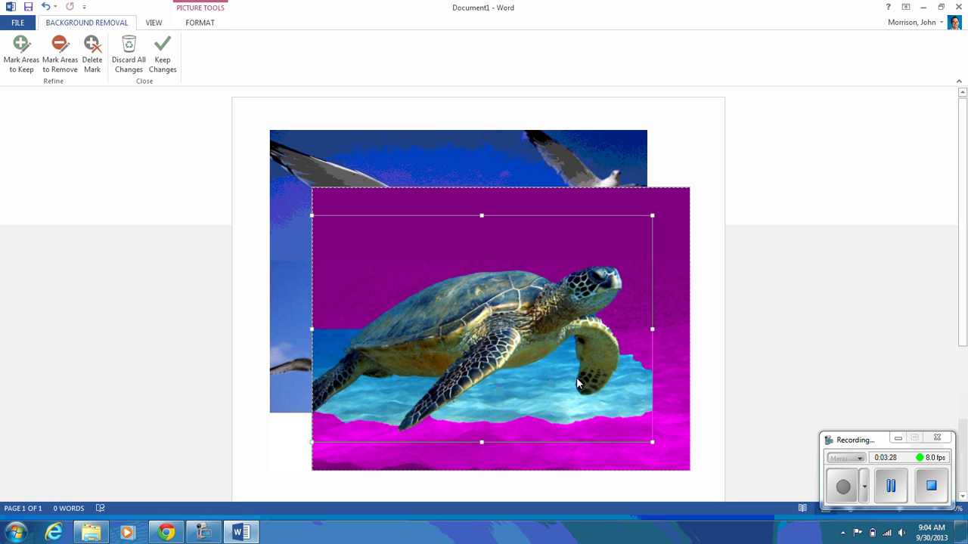
click(58, 50)
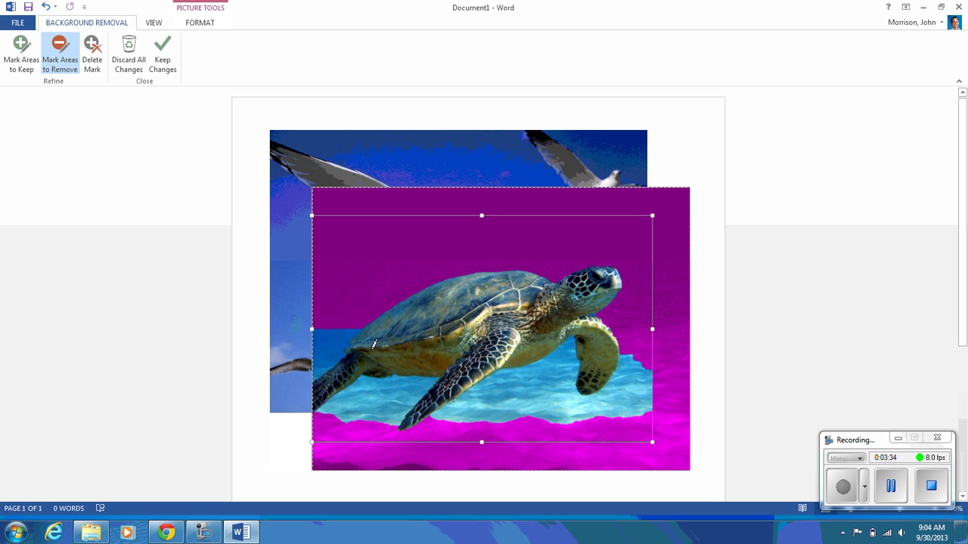
drag(322, 366, 322, 365)
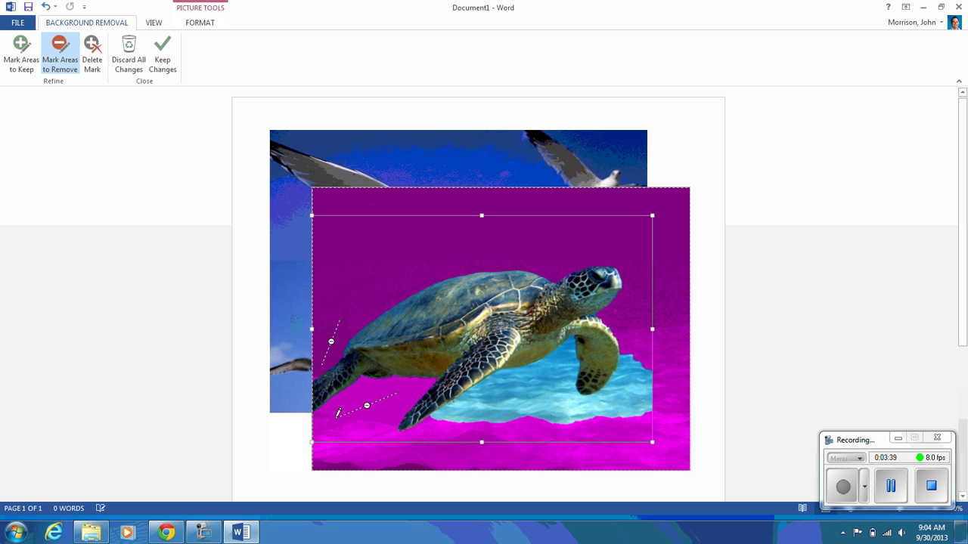
drag(560, 369, 461, 428)
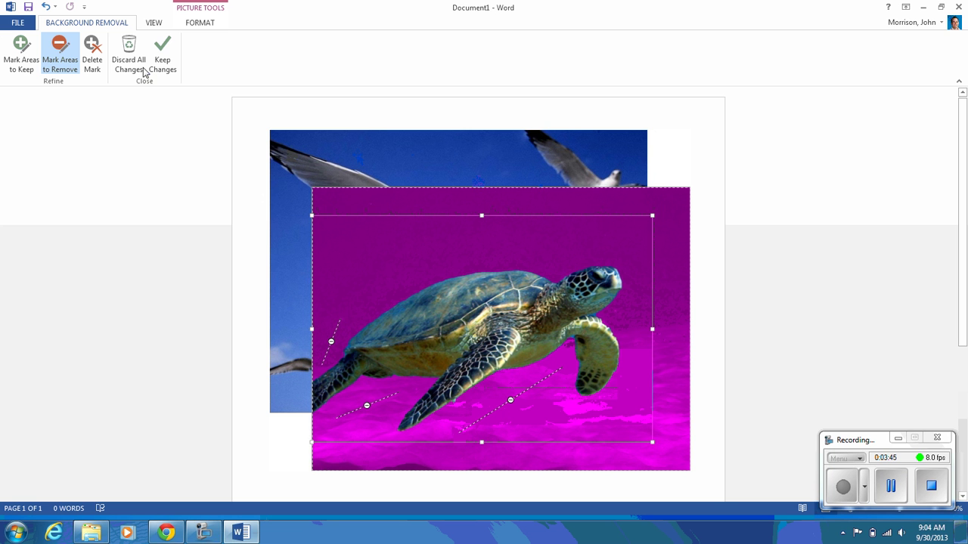
click(165, 58)
Step: Move the cut-out turtle down the page until it sits mostly below the seagull picture
drag(499, 308, 512, 381)
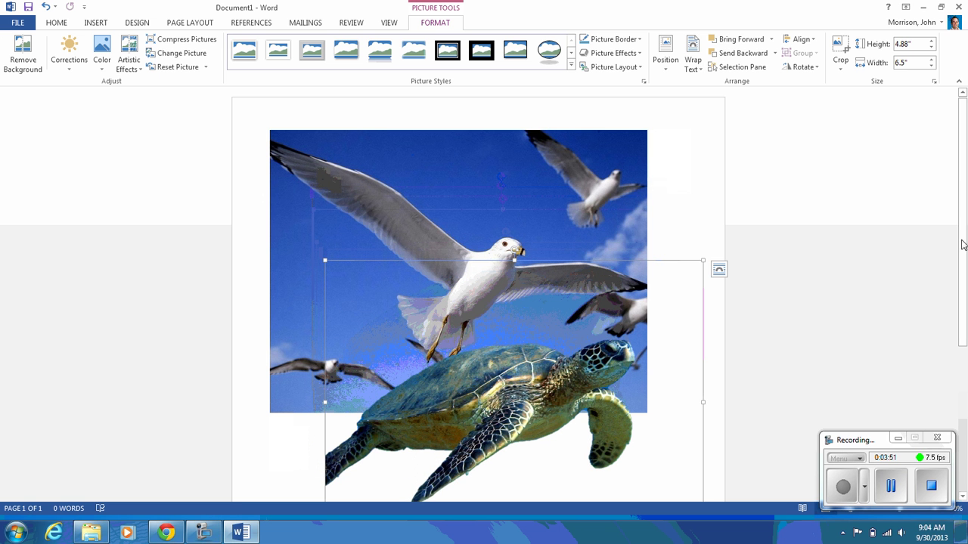
scroll(719, 265, down, 5)
drag(517, 223, 486, 345)
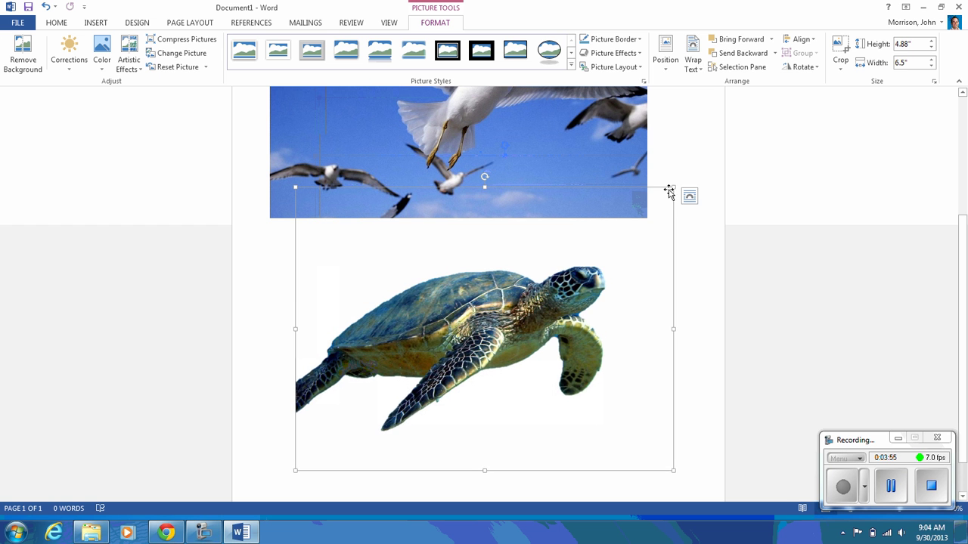
Step: Shrink the turtle to about 2.95" high by 3.93" wide, tilt it counterclockwise and move it up over the seagull picture
drag(672, 189, 485, 298)
drag(409, 287, 378, 283)
drag(409, 390, 389, 109)
drag(964, 247, 803, 139)
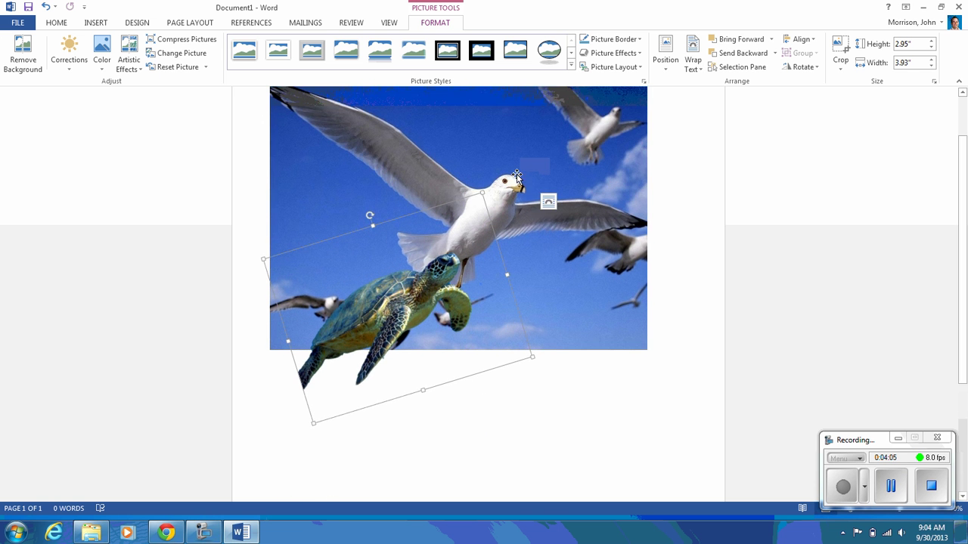
Step: Shrink the turtle to about 1.57" by 2.09" and place it in the sky left of the large seagull
drag(481, 195, 372, 322)
drag(356, 354, 347, 242)
click(443, 420)
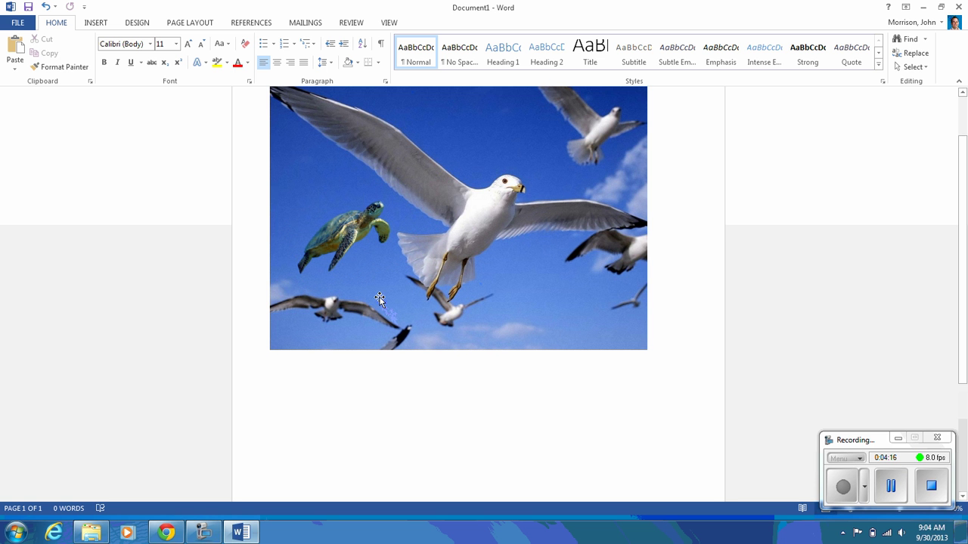
Step: Move the turtle onto the blank area below the seagull picture and back into the sky beside the large seagull
click(350, 232)
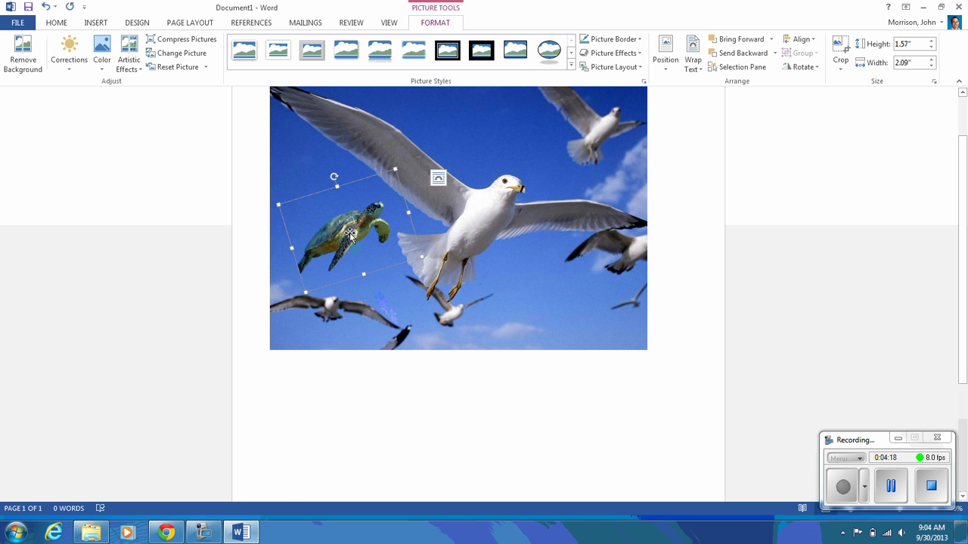
drag(349, 232, 418, 417)
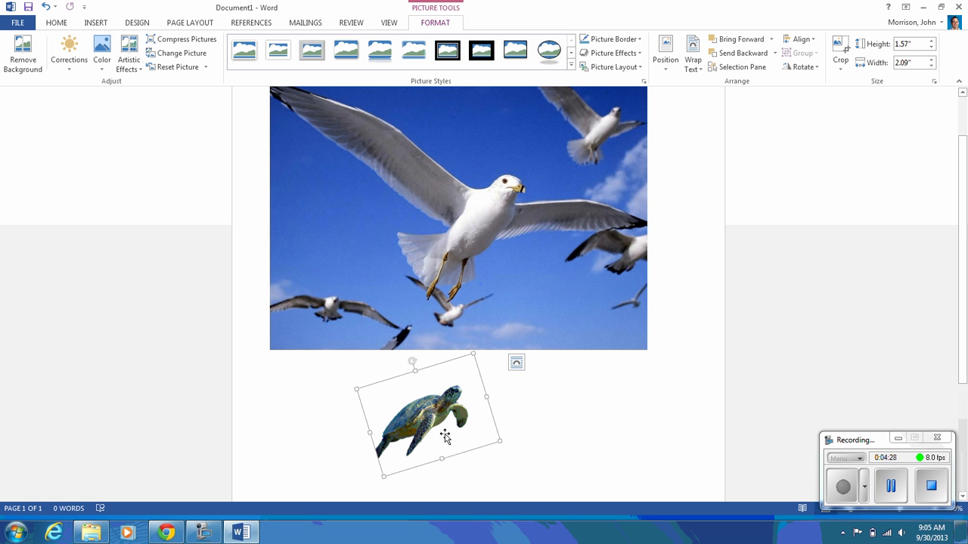
drag(408, 416, 328, 240)
click(477, 380)
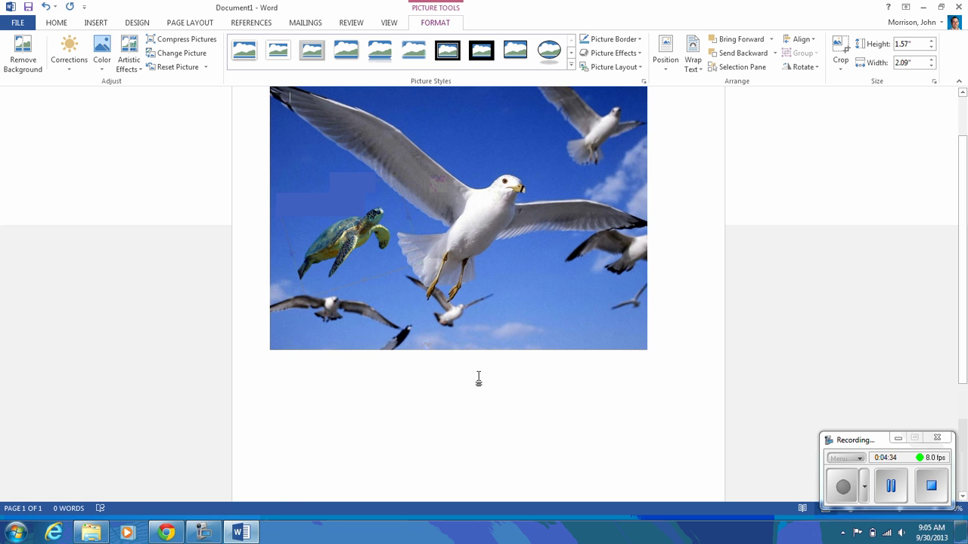
Step: Enlarge the turtle to about 6.11" by 8.15" and restore a patch of blue water behind its shell by marking it to keep
double_click(362, 249)
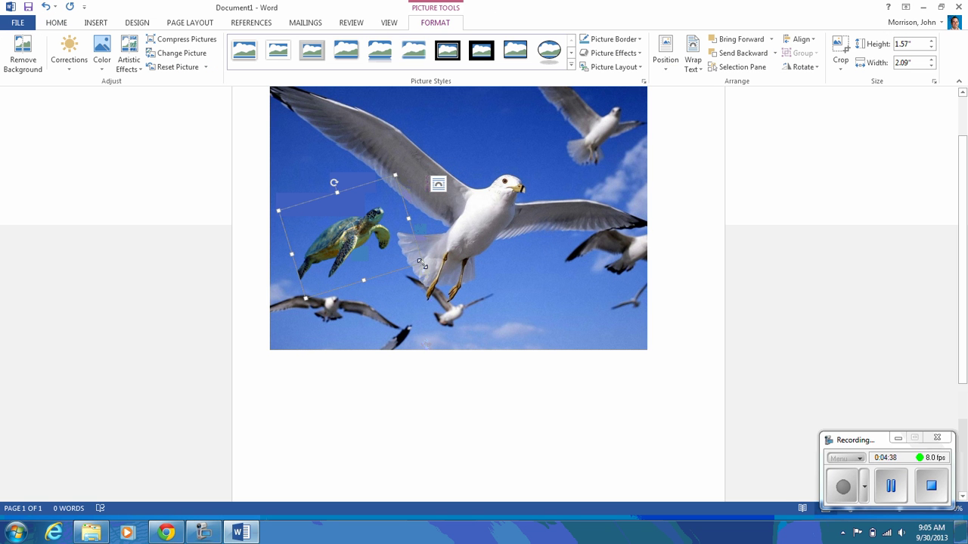
drag(421, 264, 743, 439)
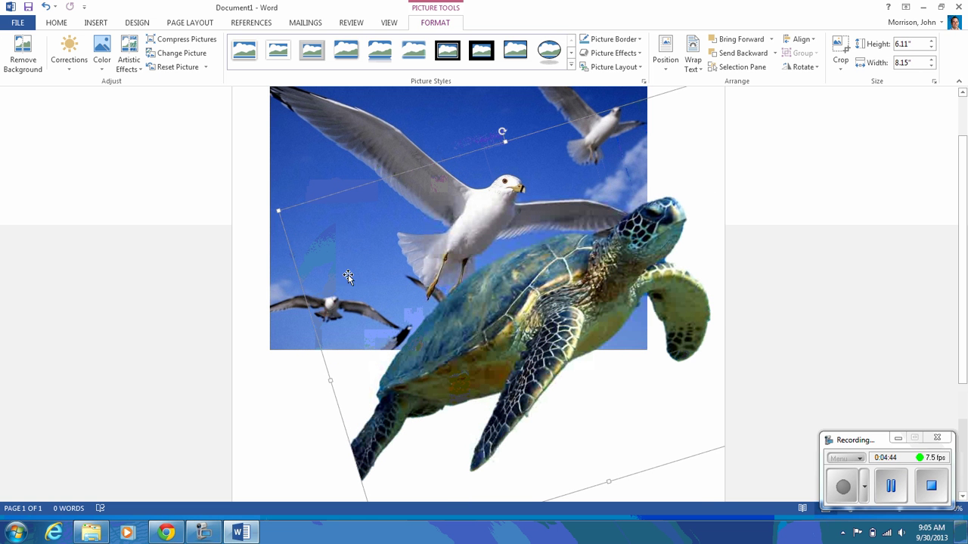
click(23, 52)
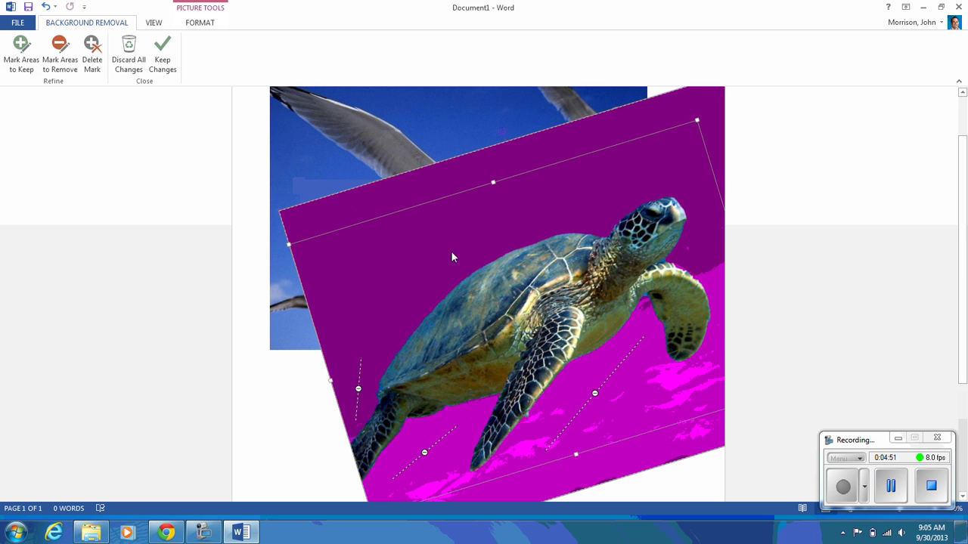
click(17, 50)
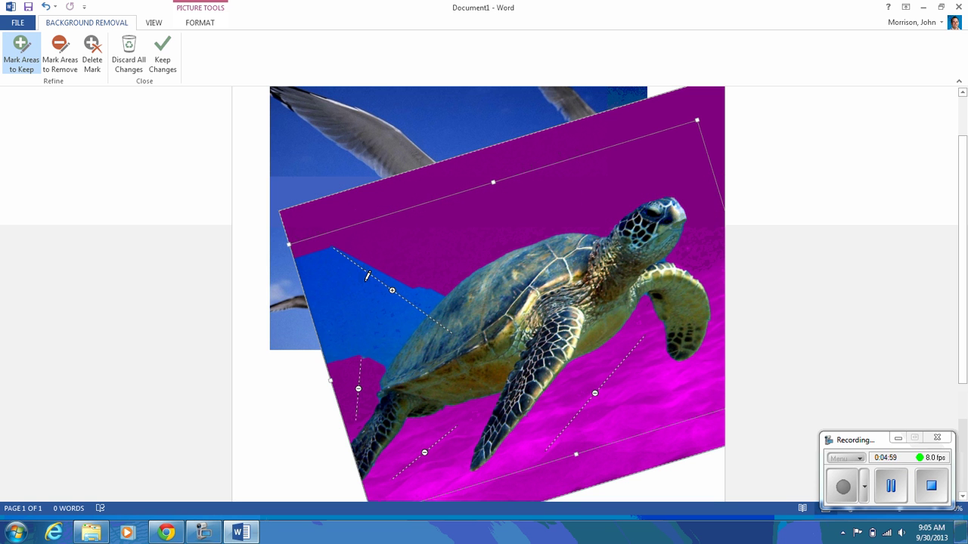
click(162, 59)
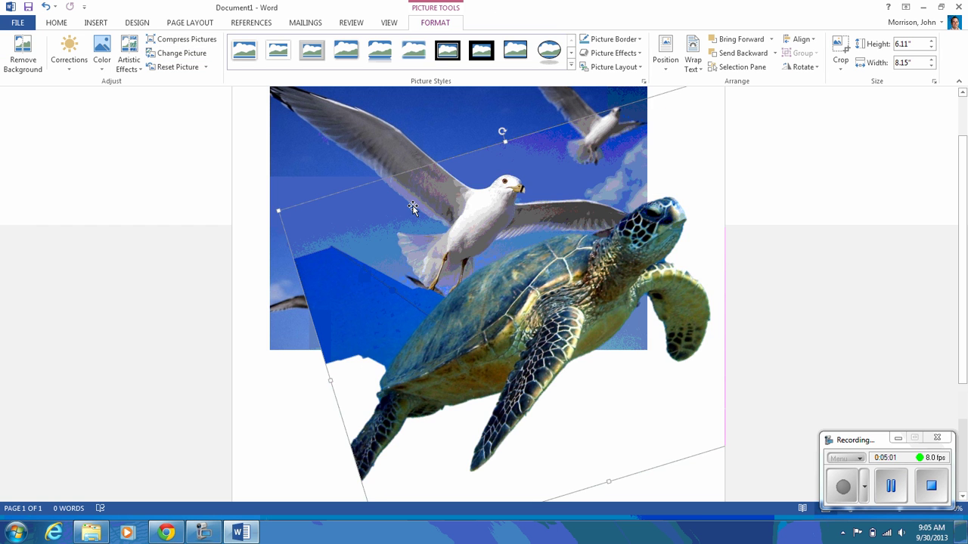
Step: Shrink the turtle picture to about 2.53" by 3.37" and place it on the blank area below the seagull picture
drag(495, 337, 385, 411)
scroll(386, 411, down, 4)
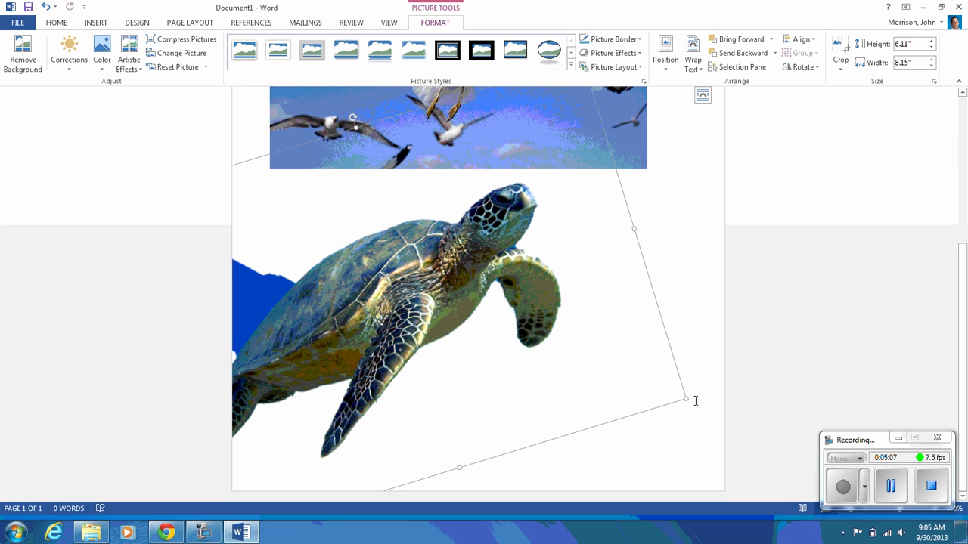
drag(685, 399, 360, 280)
drag(244, 231, 449, 258)
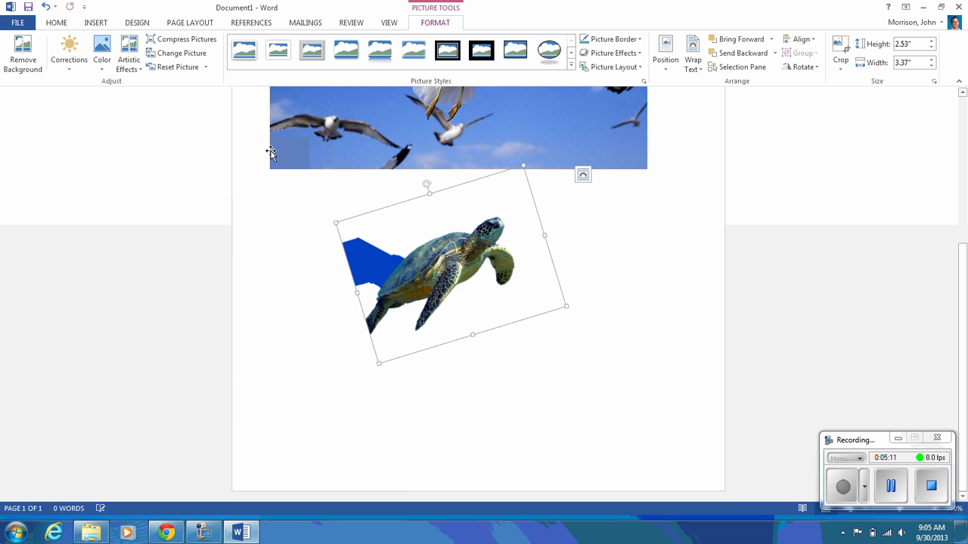
Step: Apply an artistic effect to the turtle picture, preview 0% color saturation on it and reopen the artistic effect choices
click(137, 69)
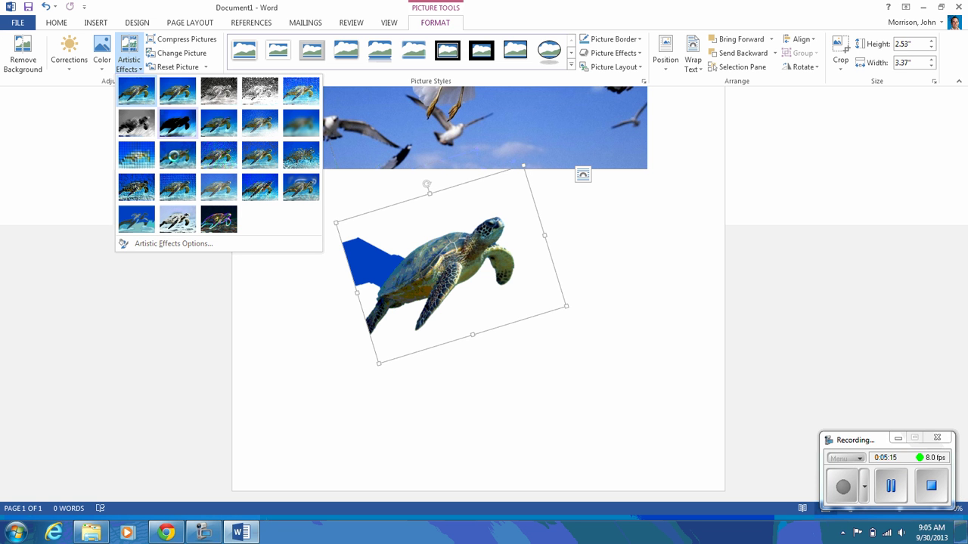
click(175, 155)
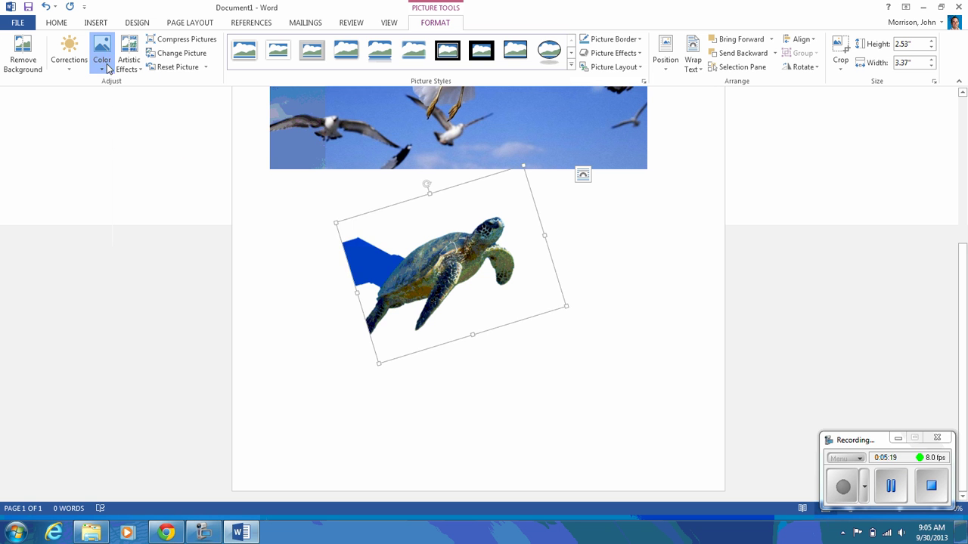
click(102, 55)
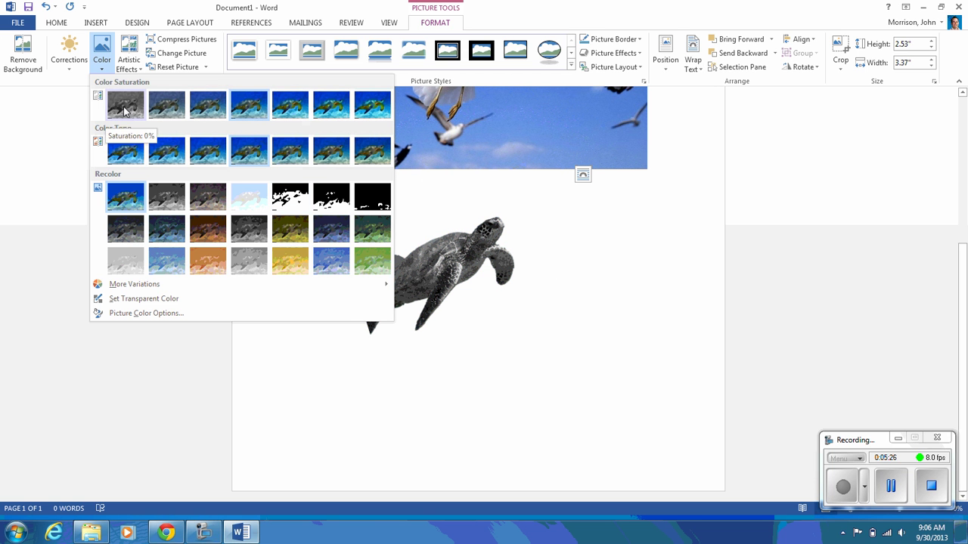
click(138, 72)
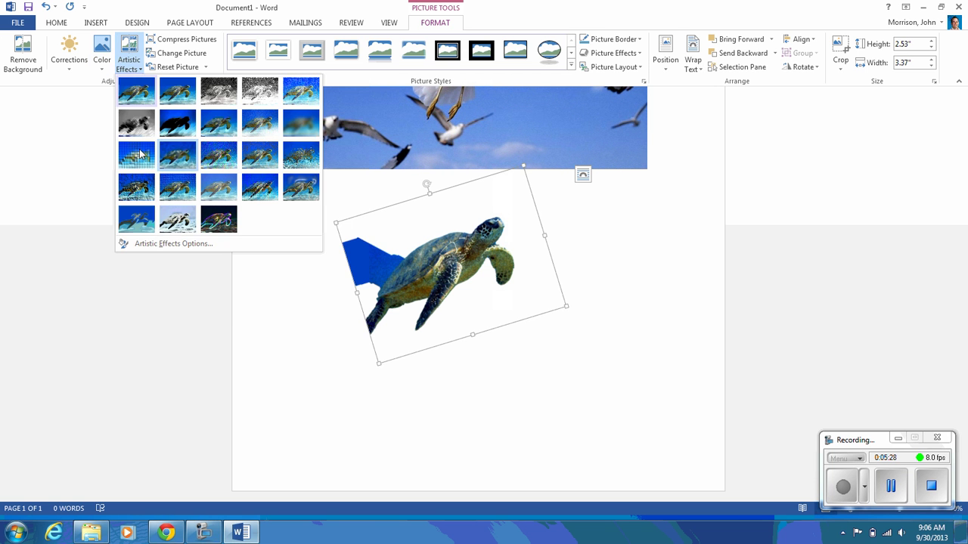
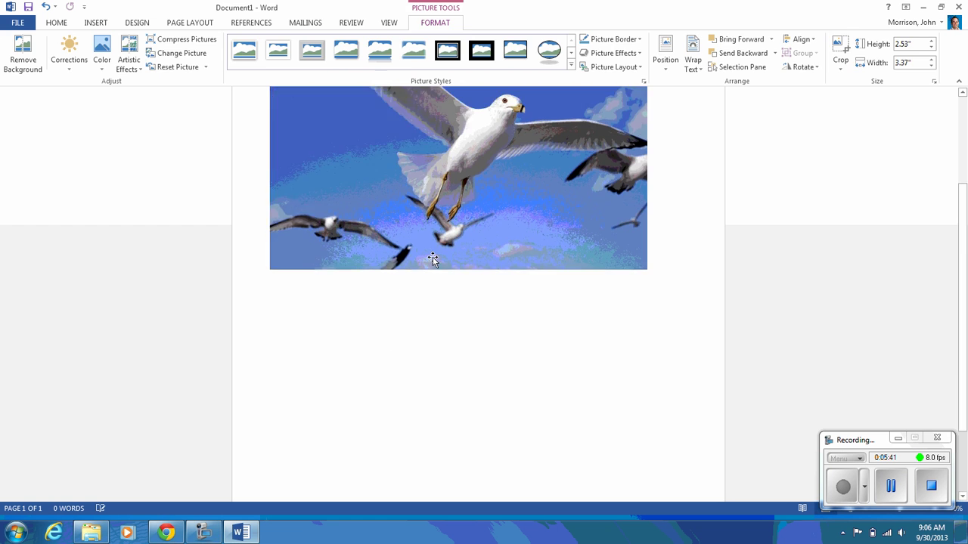
Step: Delete the seagull picture from the page and insert WordArt in a solid blue outlined style
key(ctrl+z)
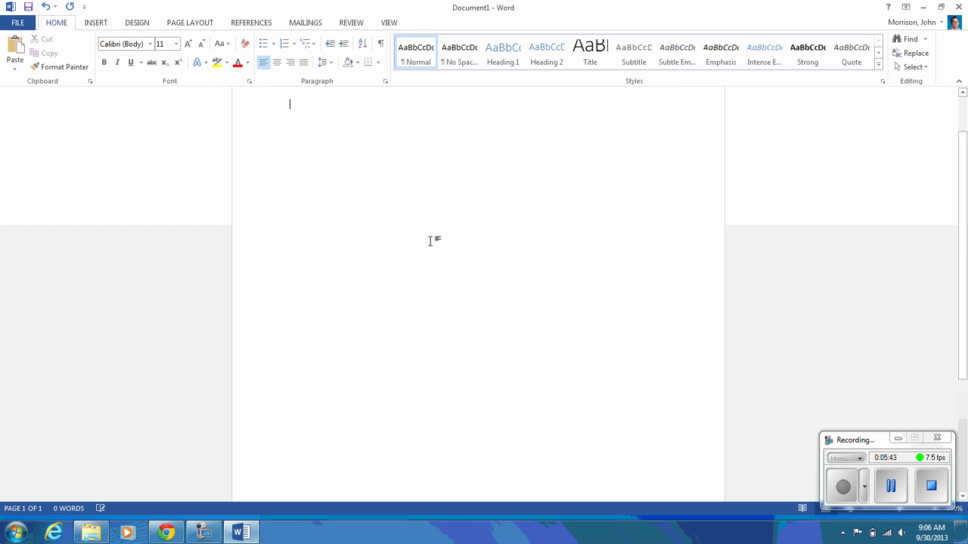
click(96, 23)
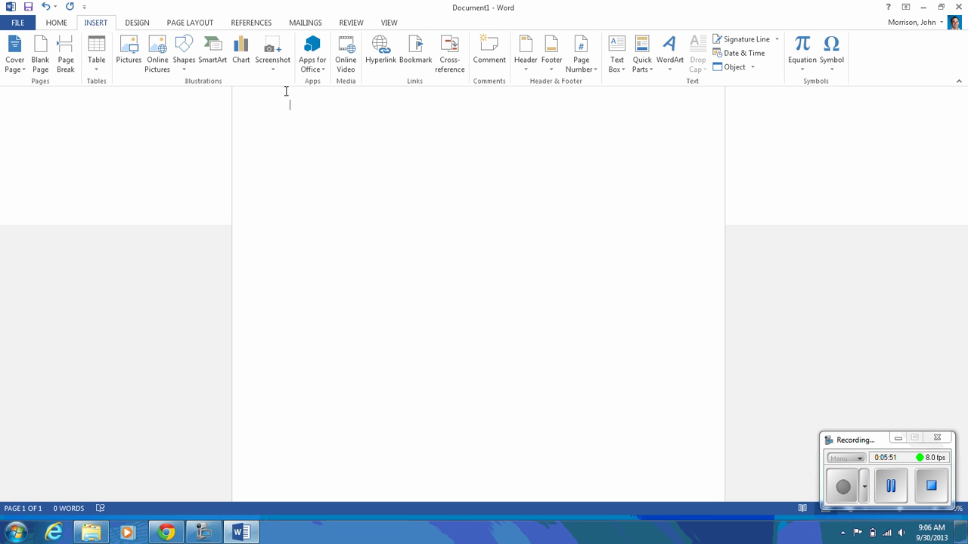
click(669, 72)
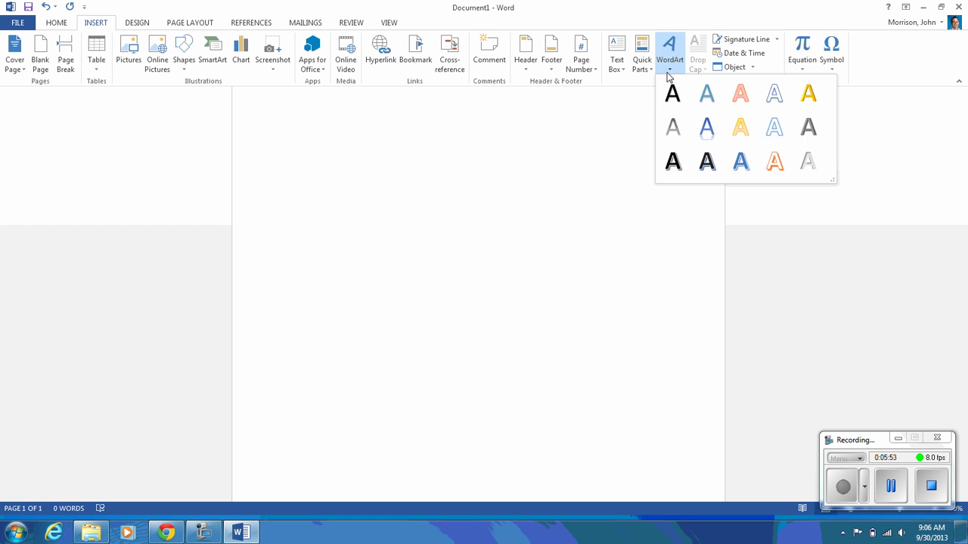
click(741, 161)
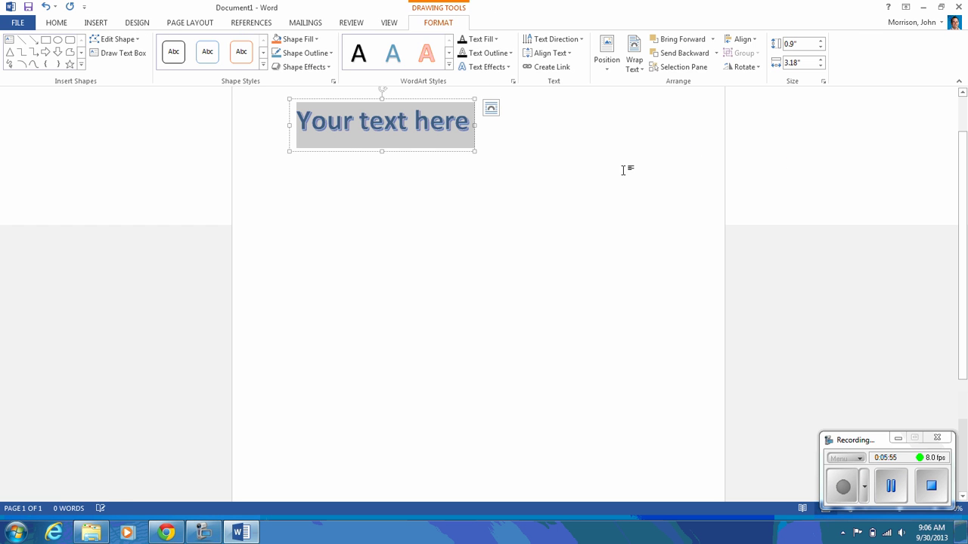
Step: Move the "Your text here" WordArt down and right to the middle of the page
click(474, 189)
click(372, 118)
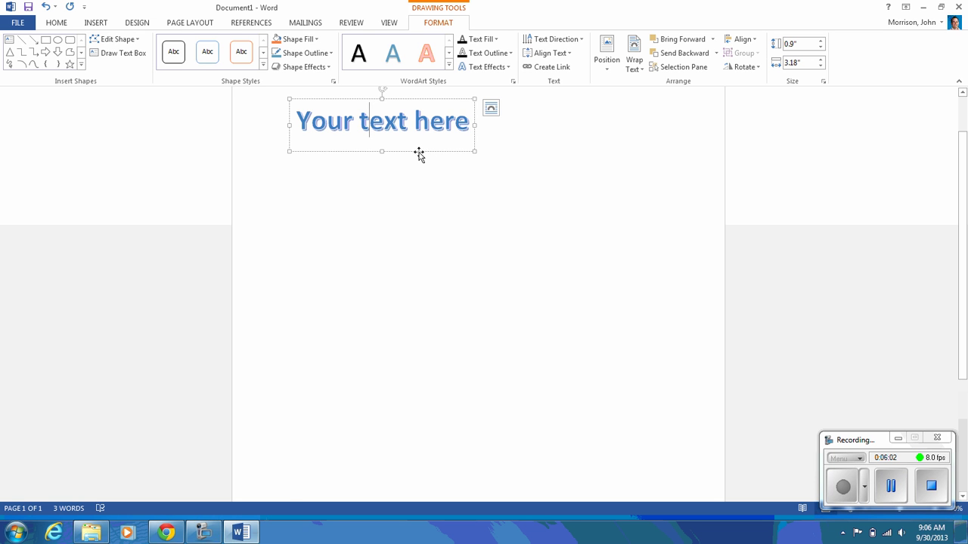
drag(420, 154, 511, 284)
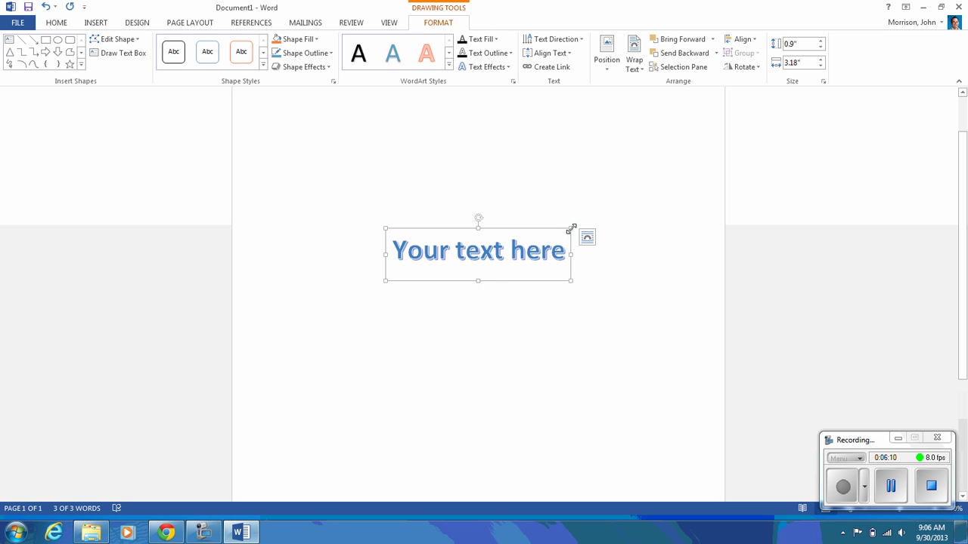
Step: Enlarge the "Your text here" WordArt box to about 1.95" by 4.21" and fill its text with red
drag(571, 228, 630, 167)
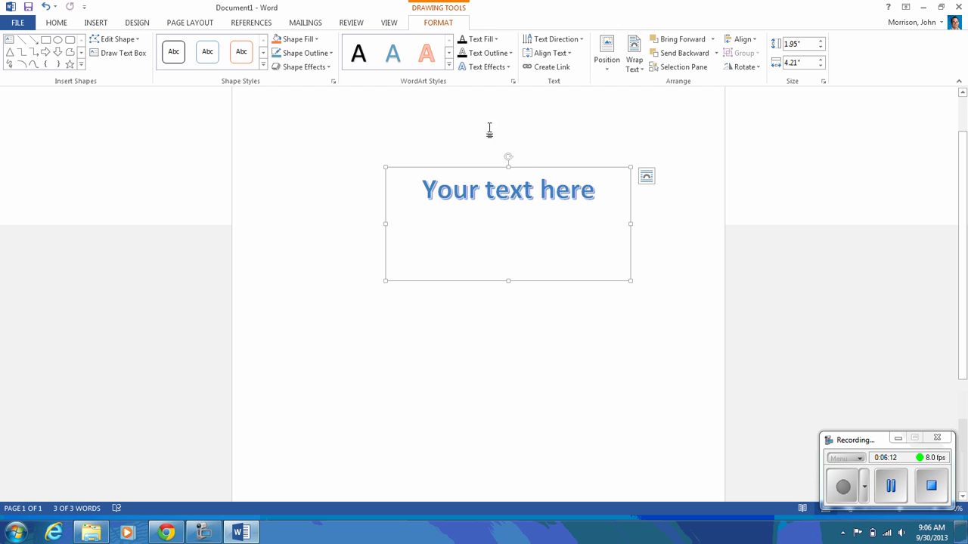
click(499, 40)
click(471, 148)
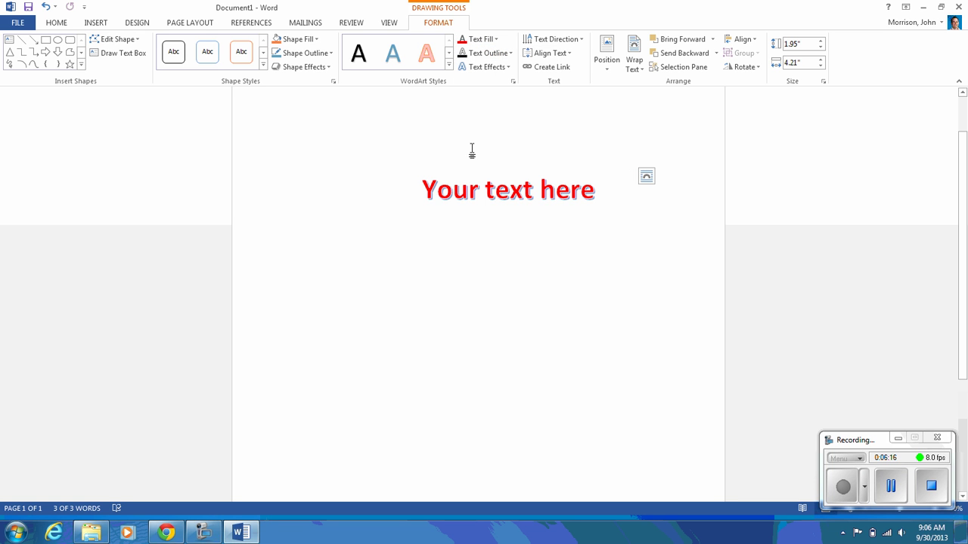
Step: Give the WordArt text a yellow outline with a 2¼ pt weight
click(510, 54)
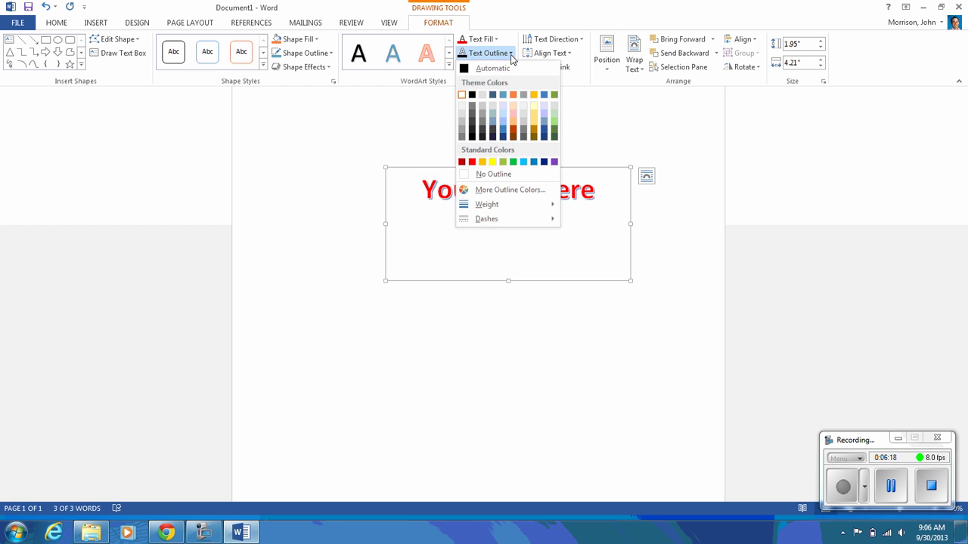
click(492, 161)
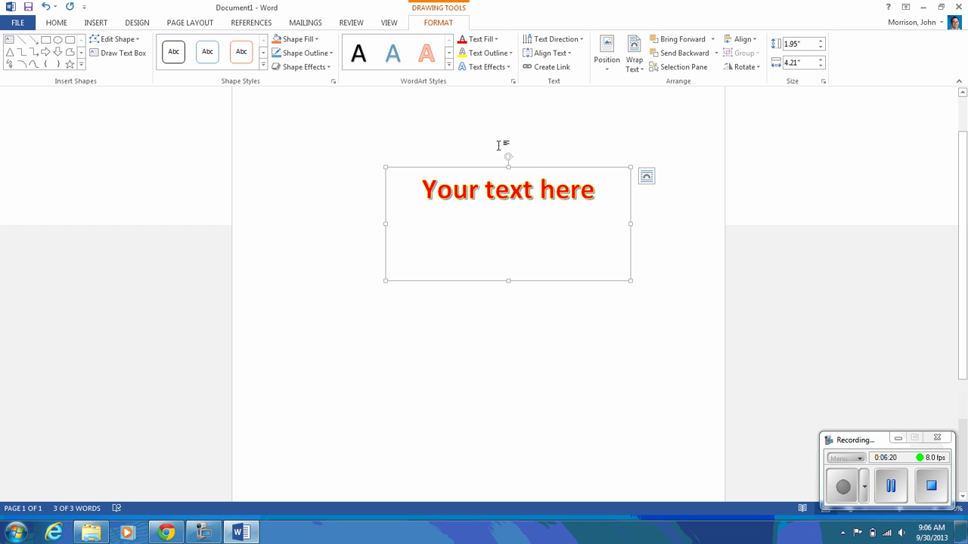
click(495, 53)
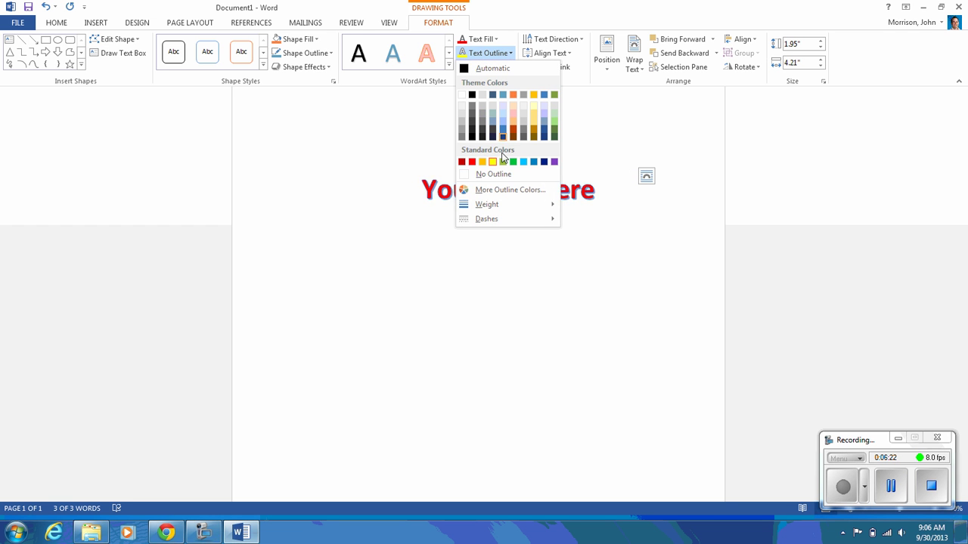
mouse_move(503, 205)
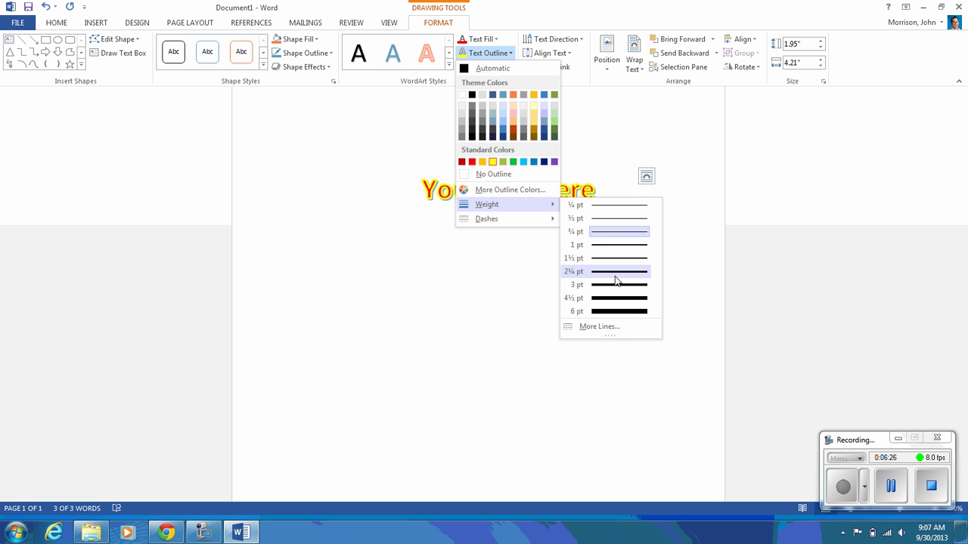
click(615, 277)
click(536, 141)
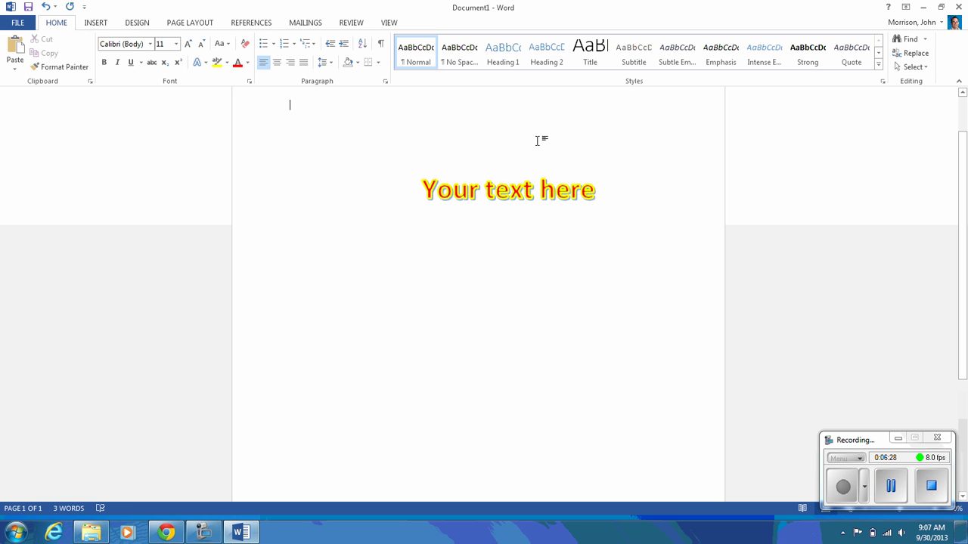
Step: Add a perspective shadow and the largest orange glow variation to the WordArt text
click(475, 170)
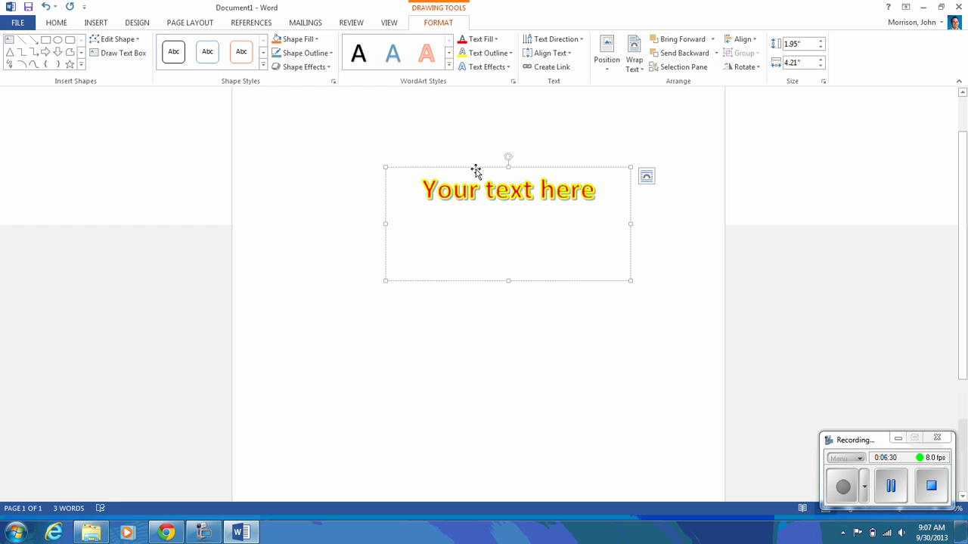
click(508, 66)
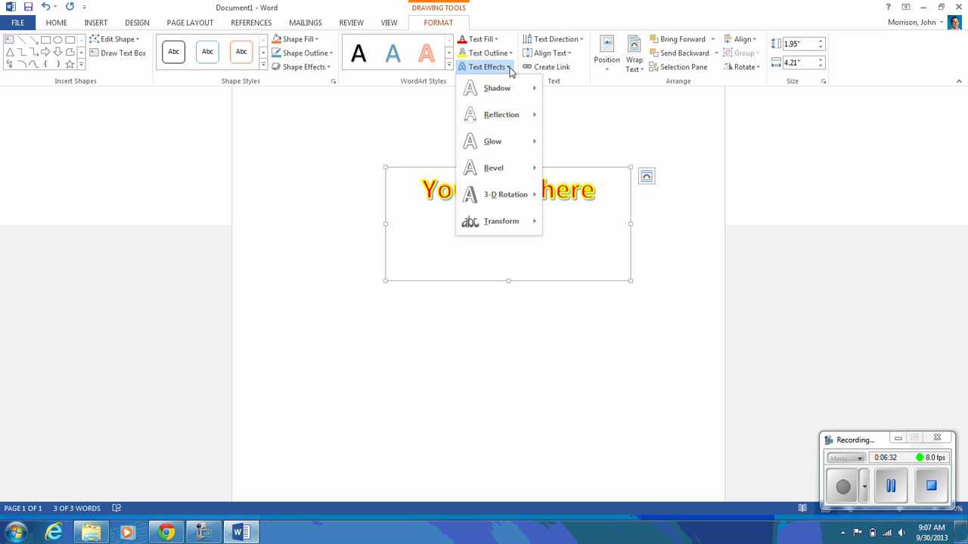
mouse_move(514, 88)
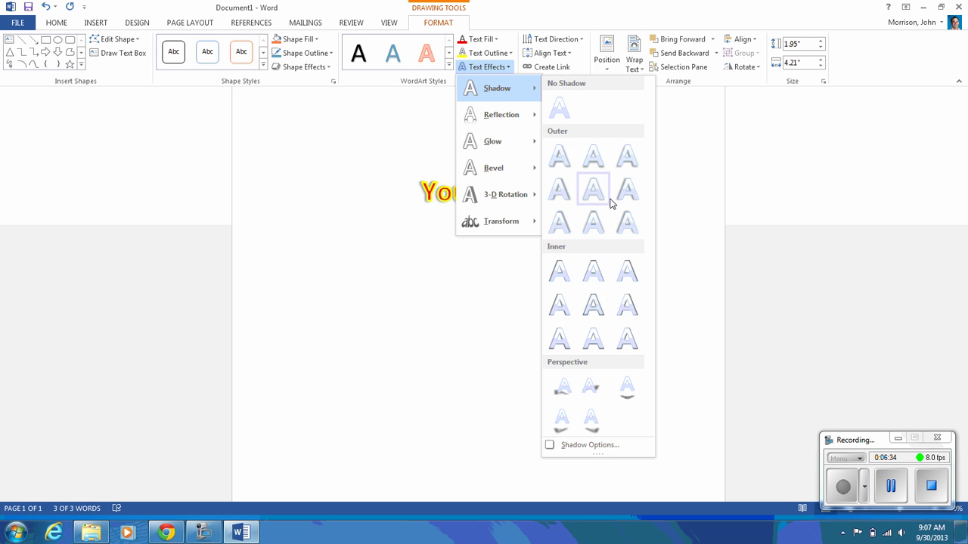
click(590, 387)
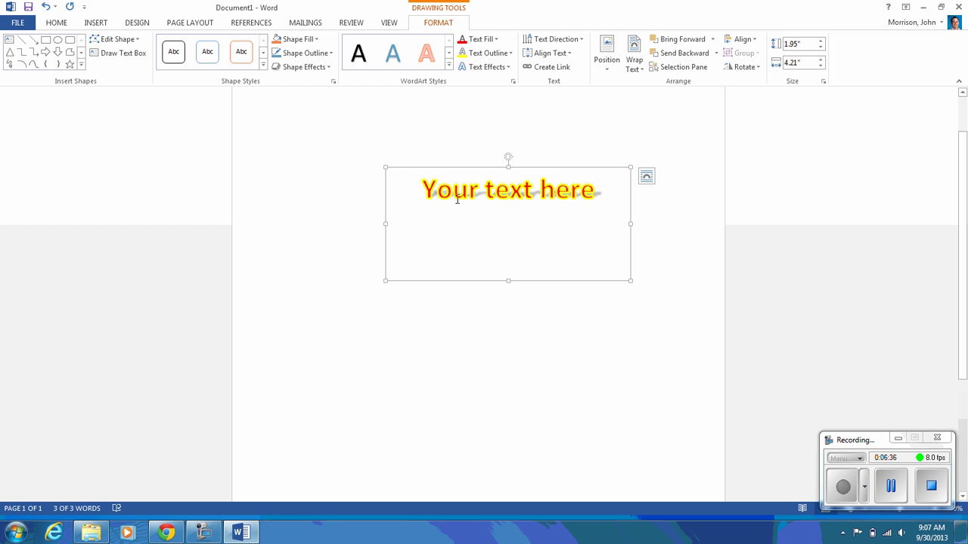
click(501, 67)
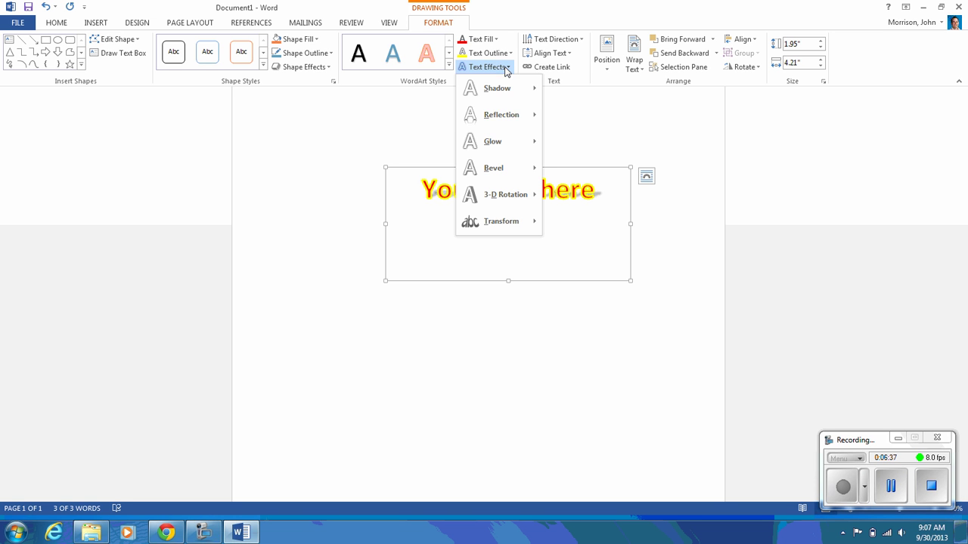
mouse_move(514, 145)
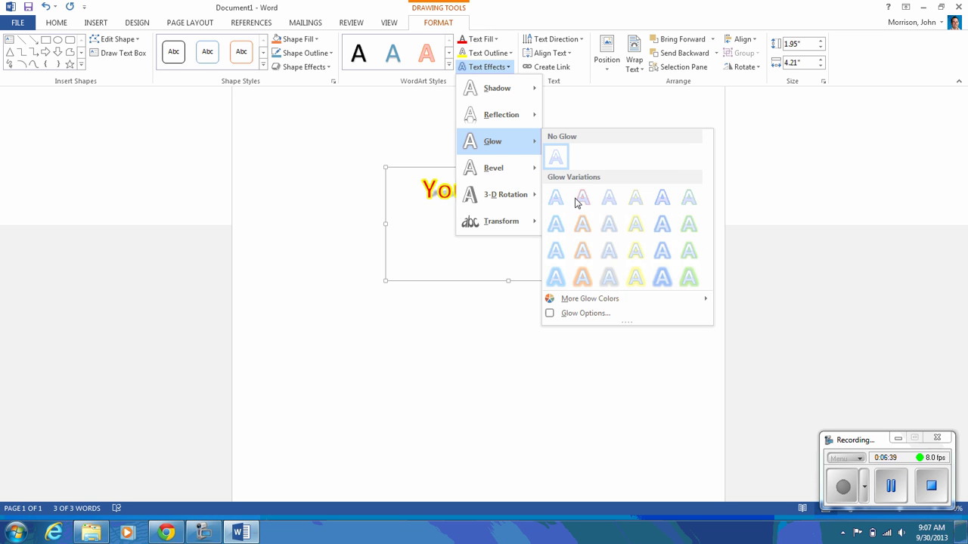
click(583, 279)
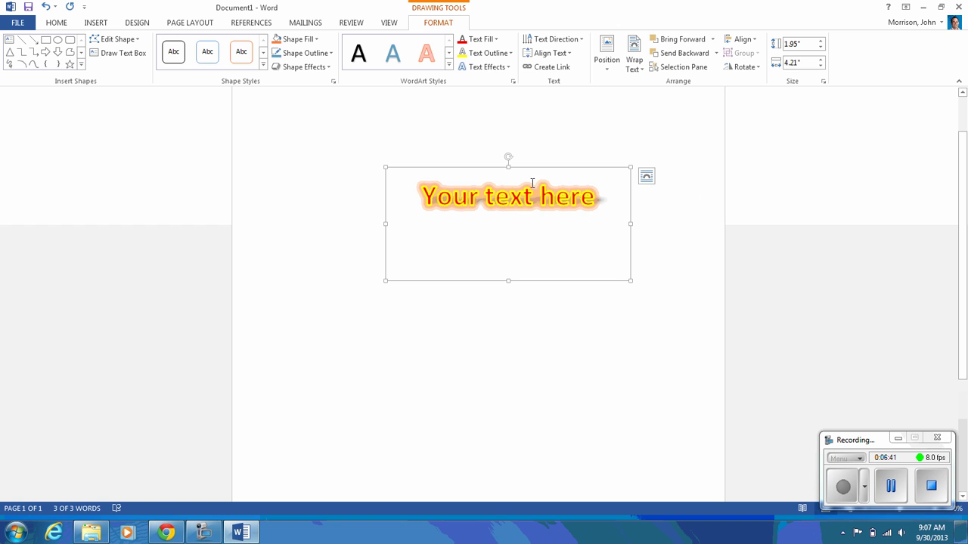
Step: Warp the WordArt text into a circle shape and reposition it near the middle of the page
drag(540, 172, 454, 261)
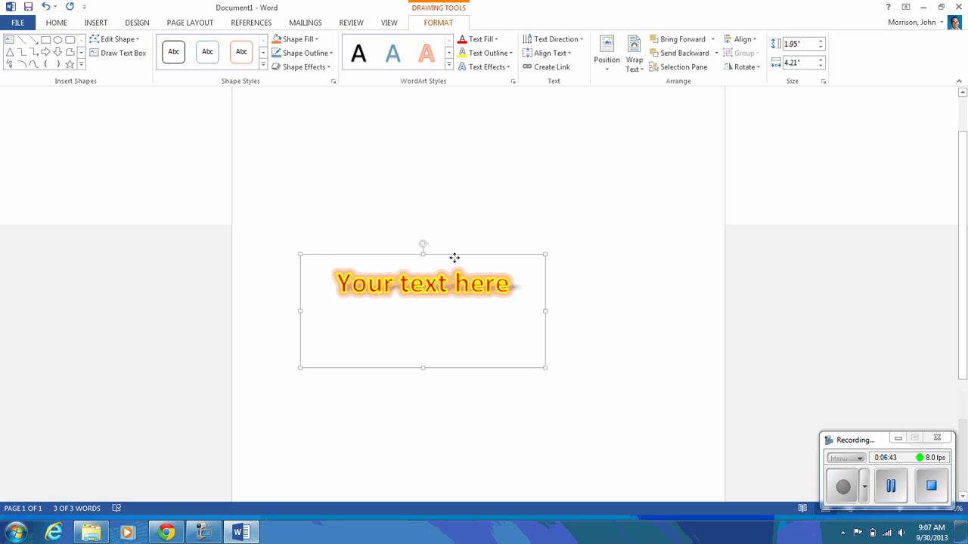
click(507, 73)
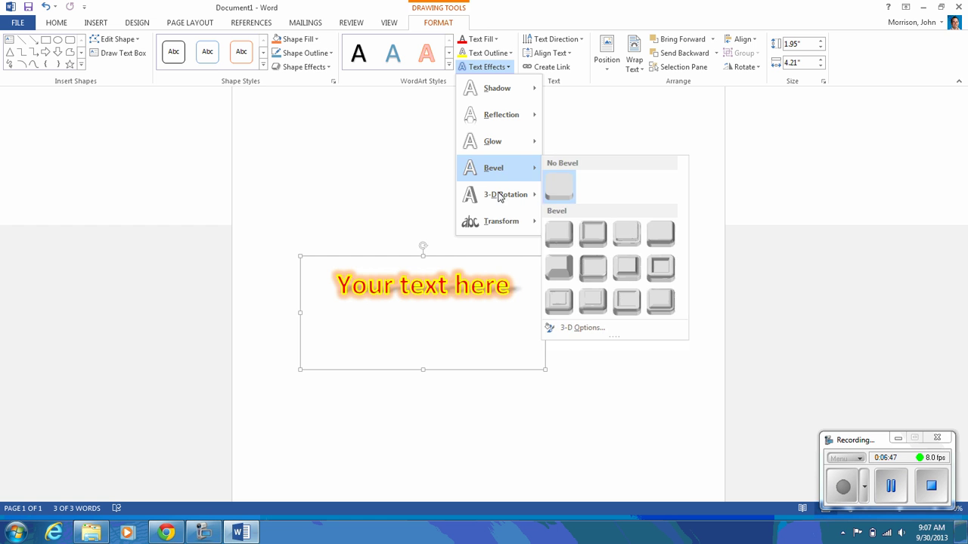
mouse_move(497, 226)
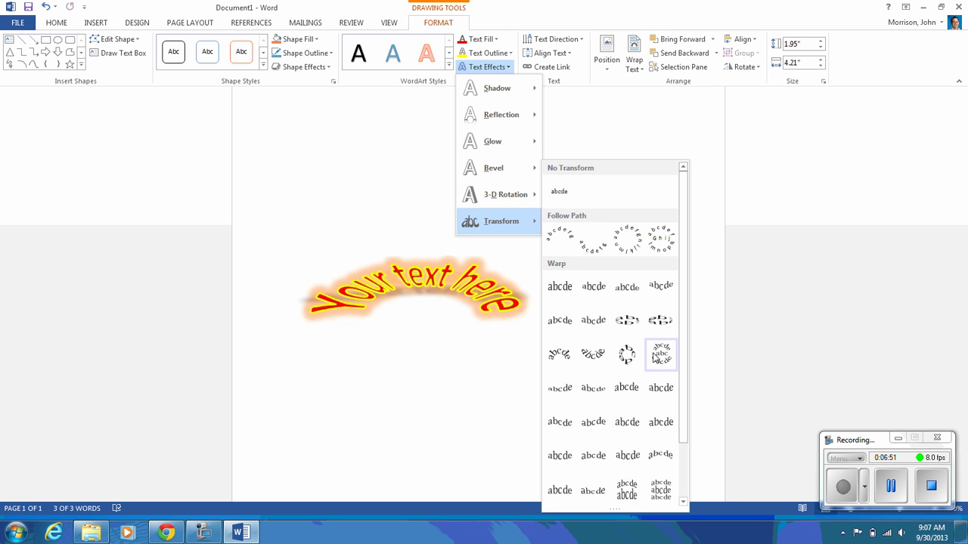
click(630, 359)
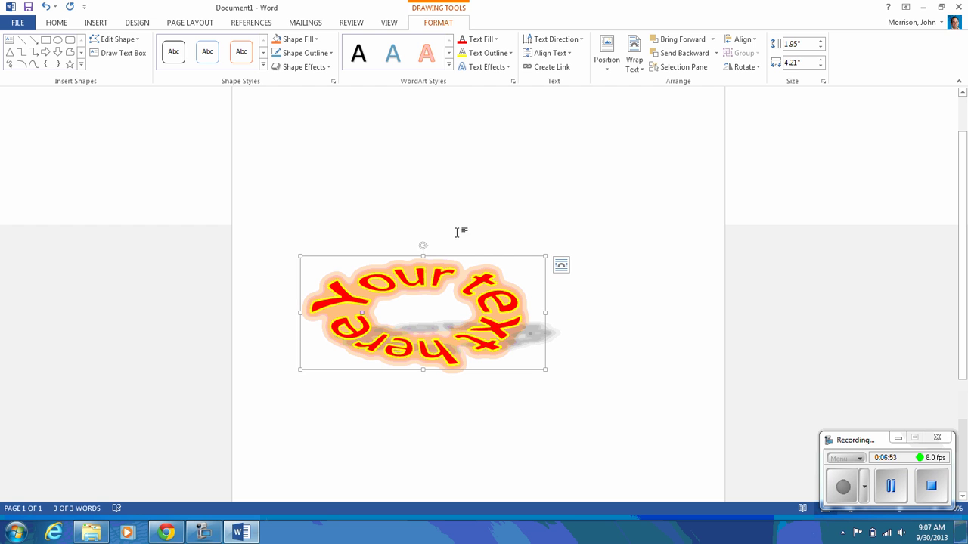
drag(455, 257, 424, 149)
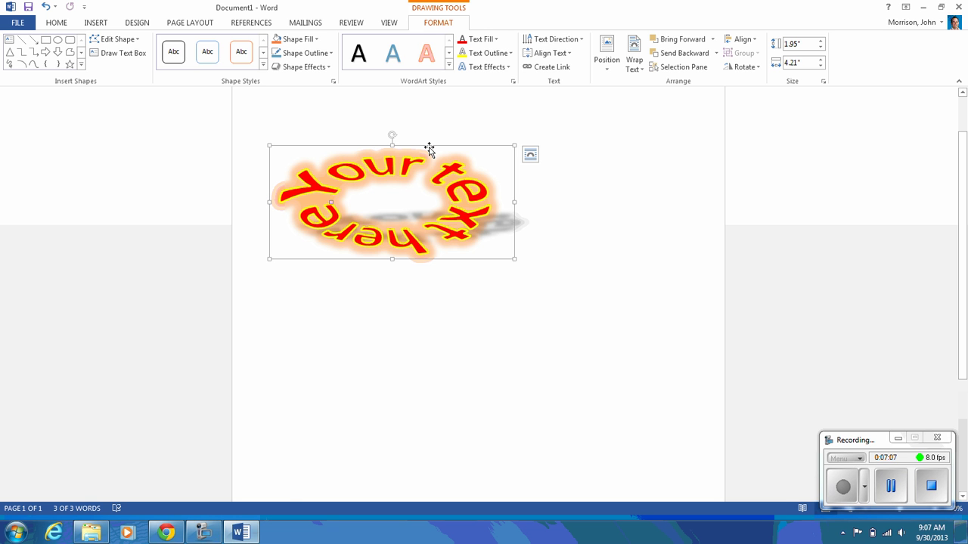
drag(431, 149, 510, 204)
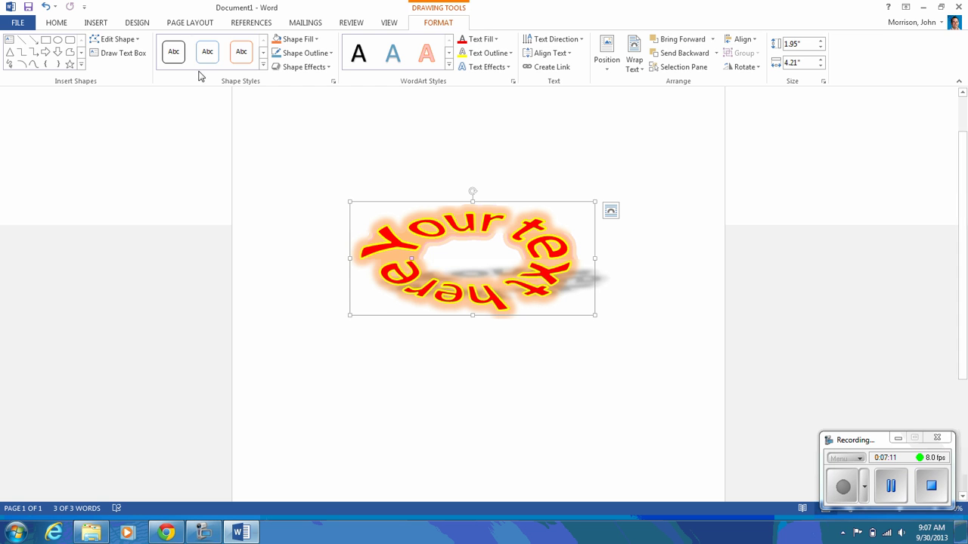
Step: Draw a text box about 4.74" by 4.34" over the WordArt and fill it with two lines of random filler letters
click(96, 23)
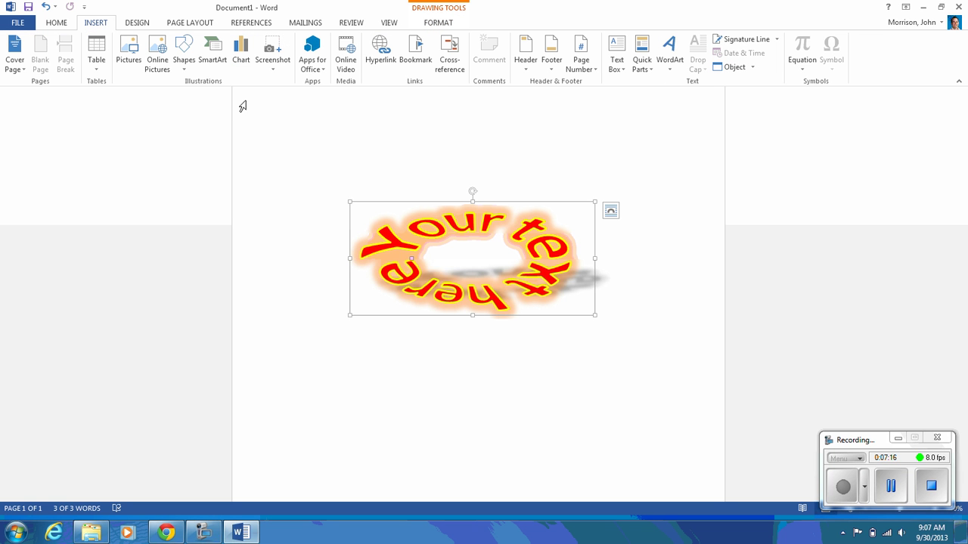
click(623, 74)
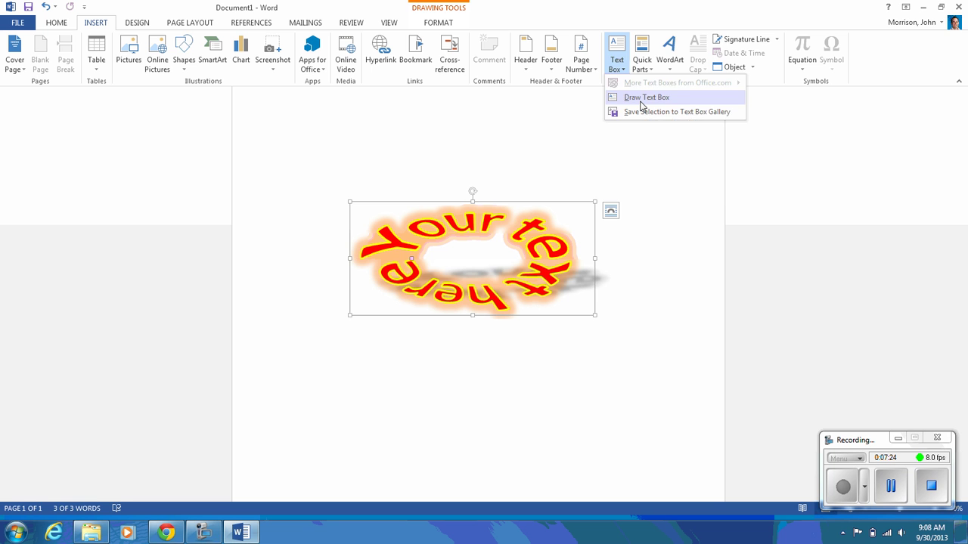
click(642, 99)
mouse_move(292, 153)
mouse_down()
mouse_move(490, 370)
mouse_move(557, 417)
mouse_move(545, 429)
mouse_up()
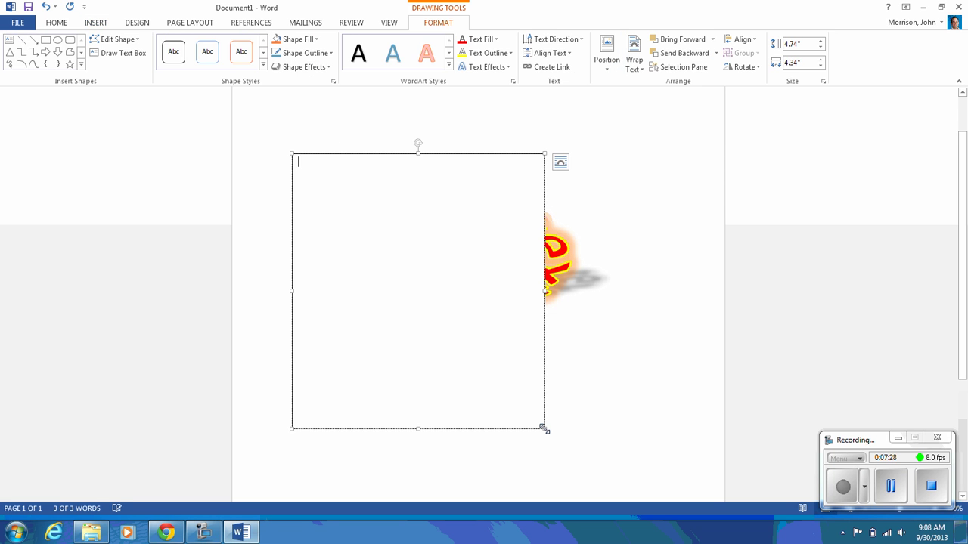
text(fjsdiofj)
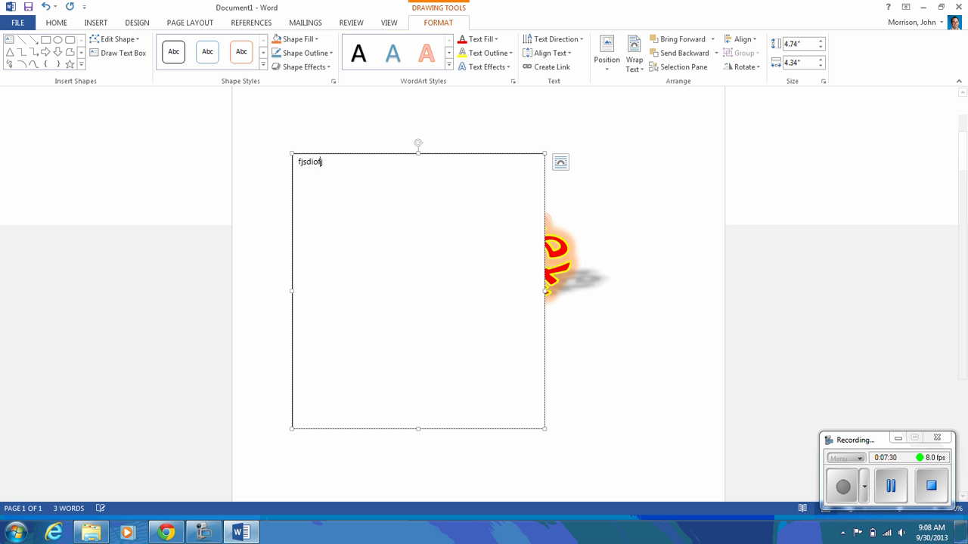
text(sdiofjdsiofsdjfiosdjffjsdiofjsdfiosdjfiosdjfiosdf)
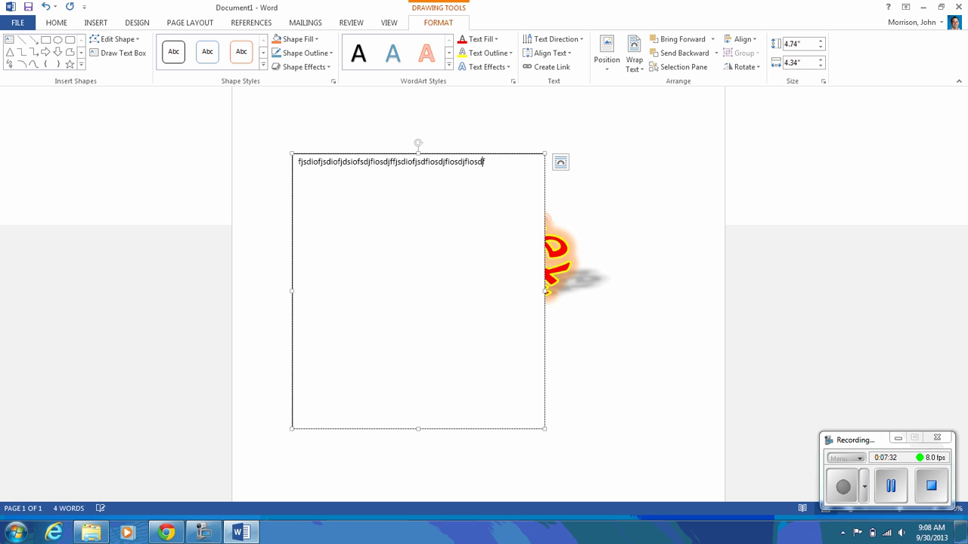
text(jsdfsdfiojsdfiojsdfiosdjfiosdjiofsdjiofsdjiofsdjfiosdjfsdjdfo)
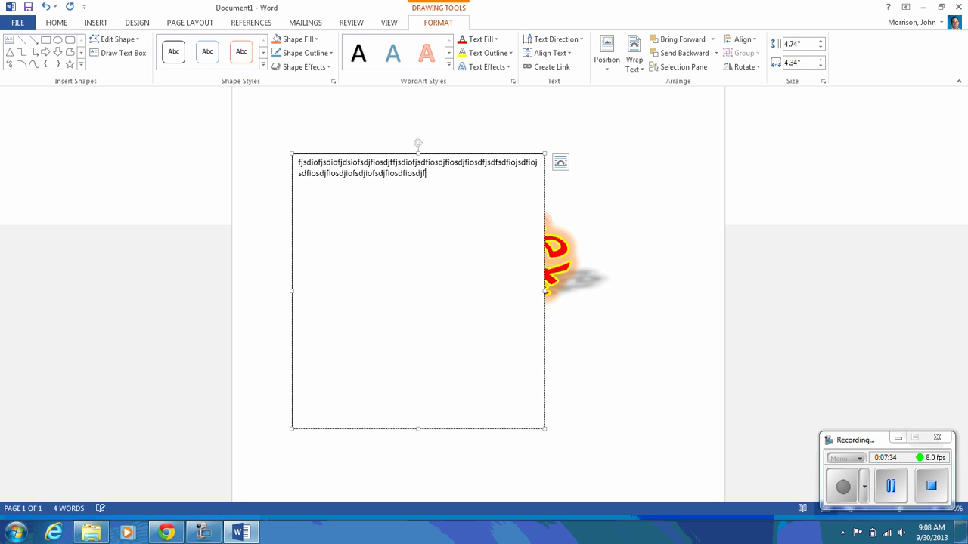
click(688, 311)
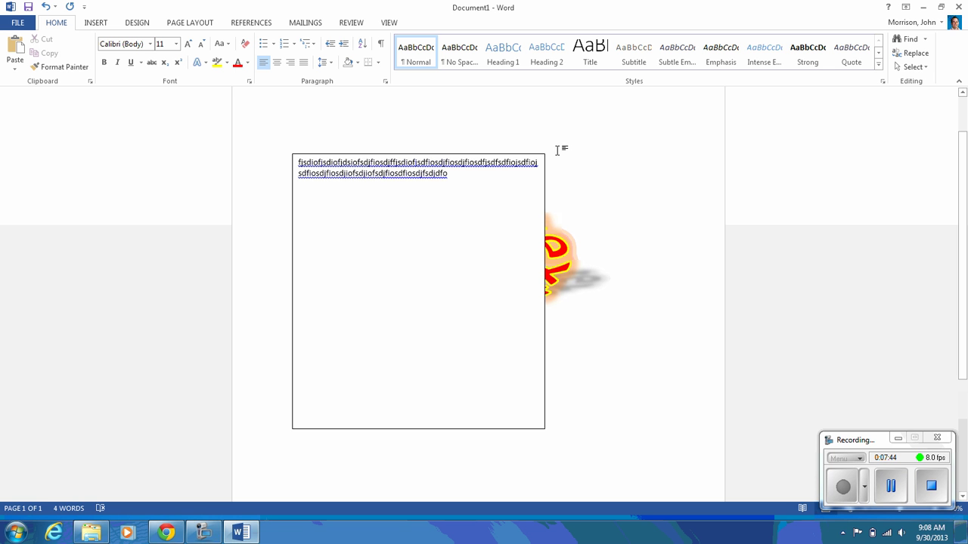
Step: Shrink the text box to about 1.6" by 3.13" and place it below the circular WordArt
click(540, 218)
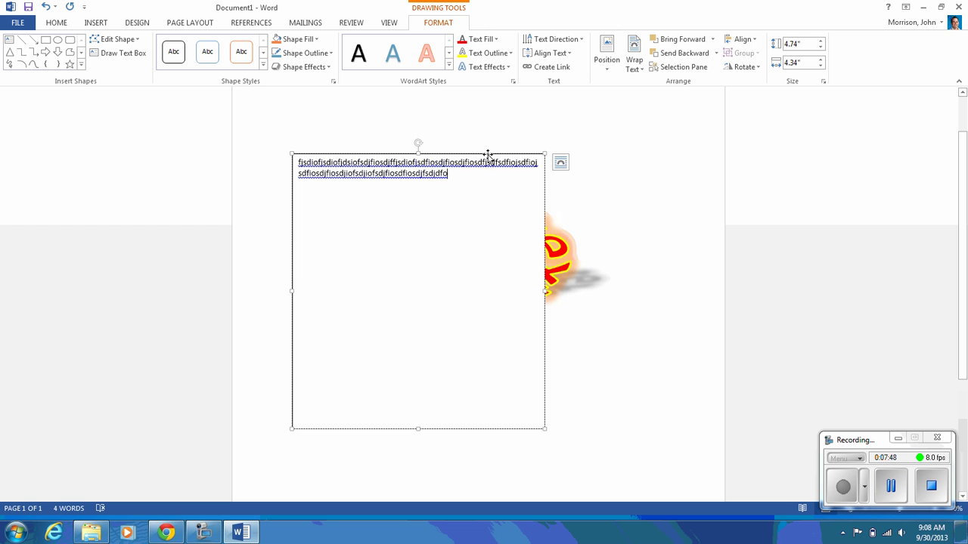
drag(486, 154, 452, 152)
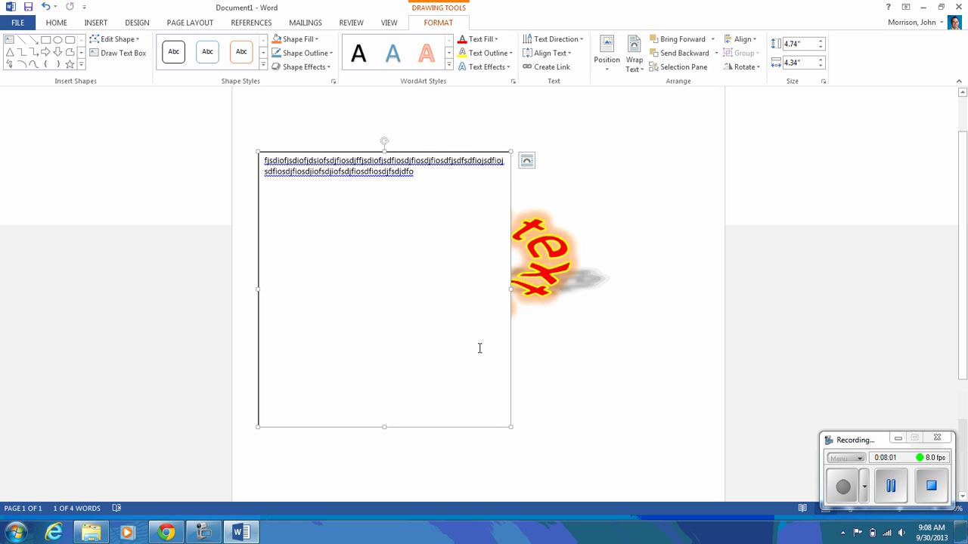
drag(510, 428, 406, 200)
drag(473, 266, 611, 416)
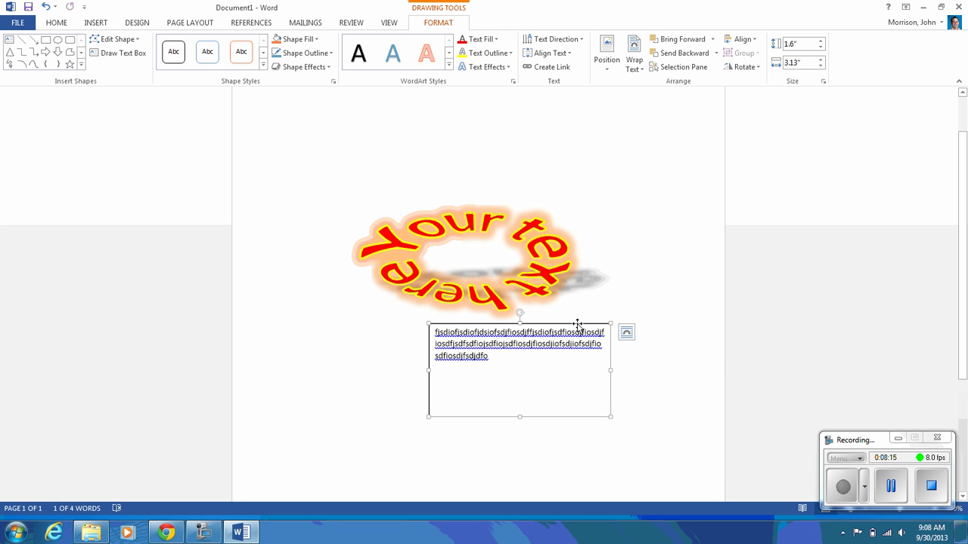
Step: Move the text box up so it overlaps the upper-left part of the WordArt, and deselect it
drag(578, 325, 436, 140)
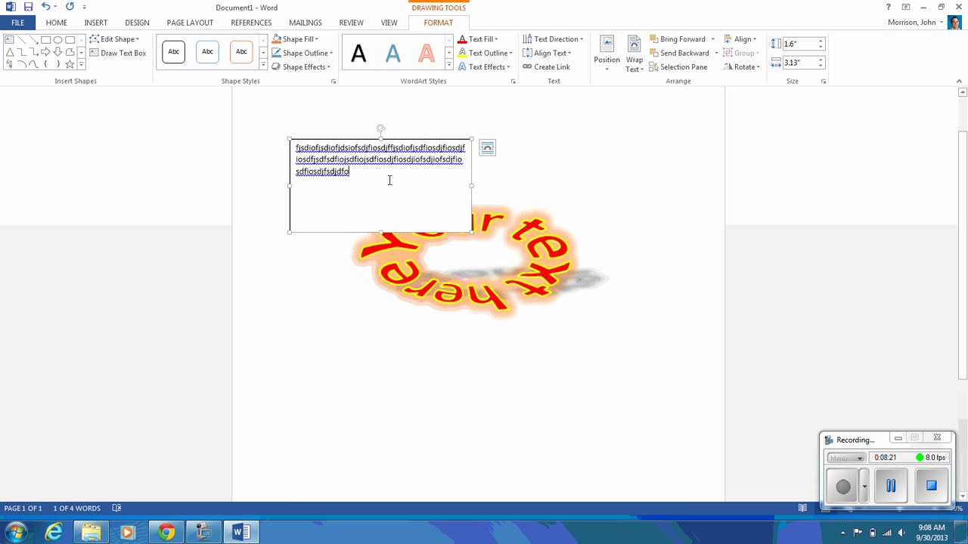
click(340, 180)
click(601, 162)
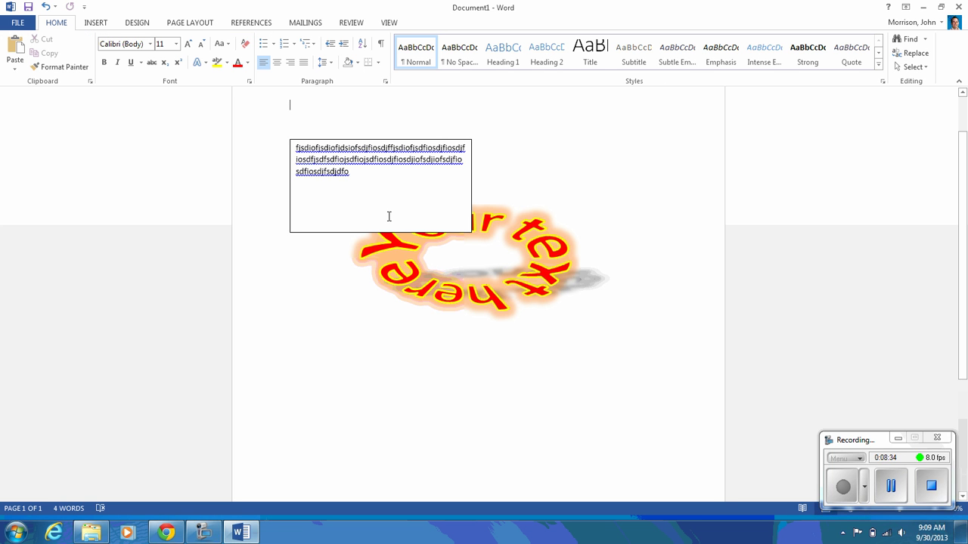
click(356, 172)
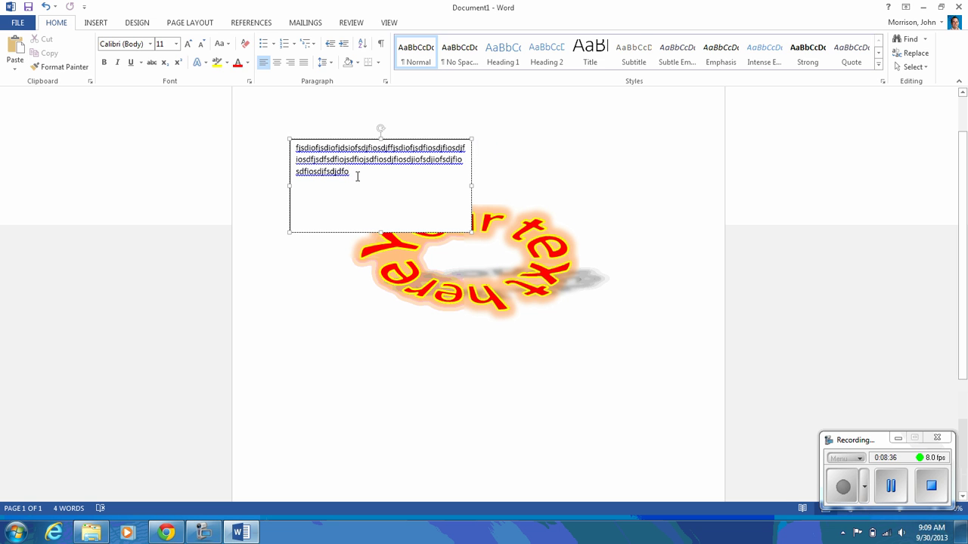
click(587, 184)
Step: Shift the text box slightly down and right, enlarge it to cover most of the WordArt, and deselect it
click(389, 187)
drag(363, 141, 384, 162)
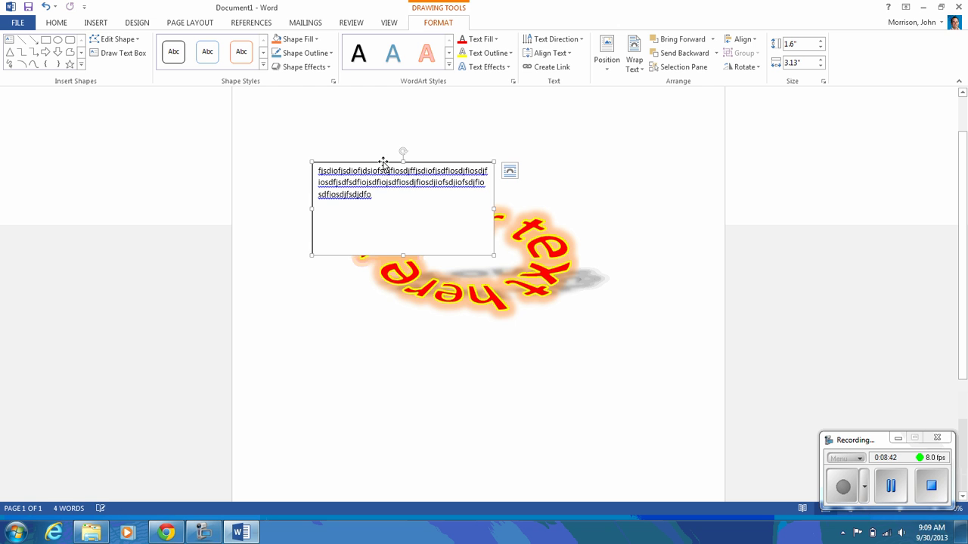
drag(492, 256, 506, 322)
click(571, 304)
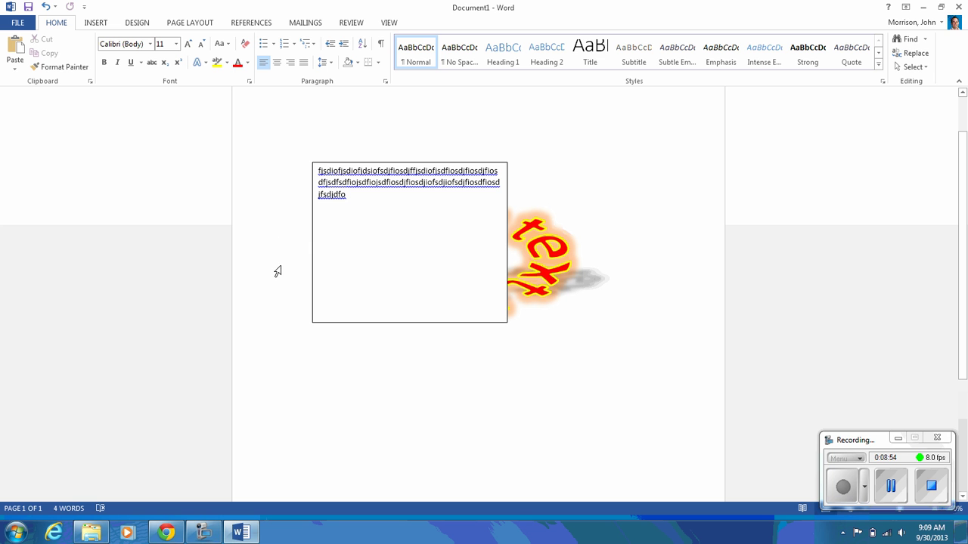
Step: Set the text box to No Fill so the WordArt behind it shows through, and deselect it
click(423, 322)
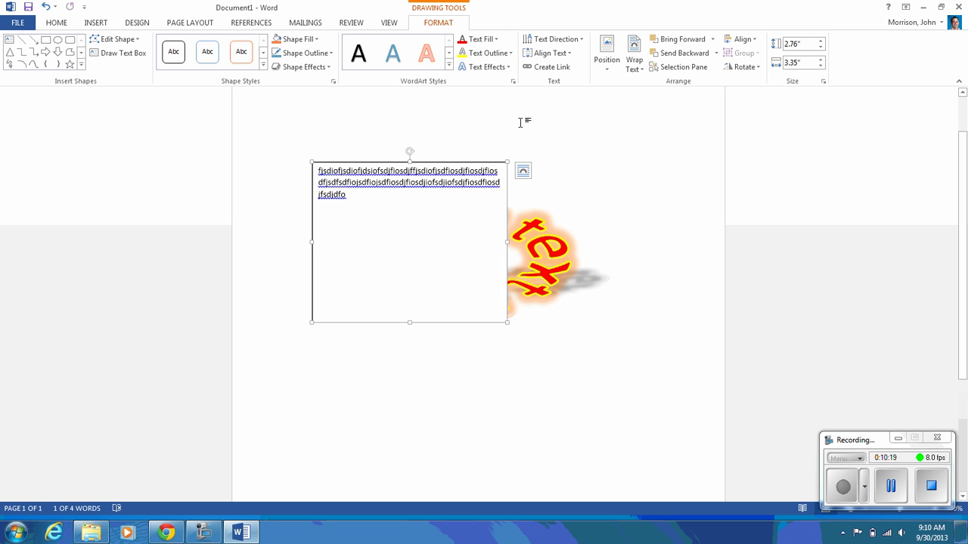
click(316, 42)
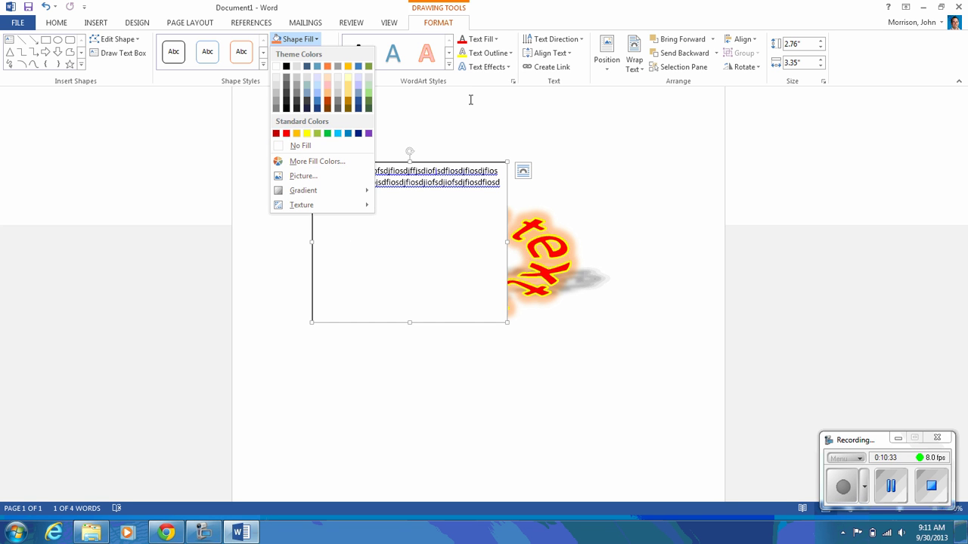
click(300, 147)
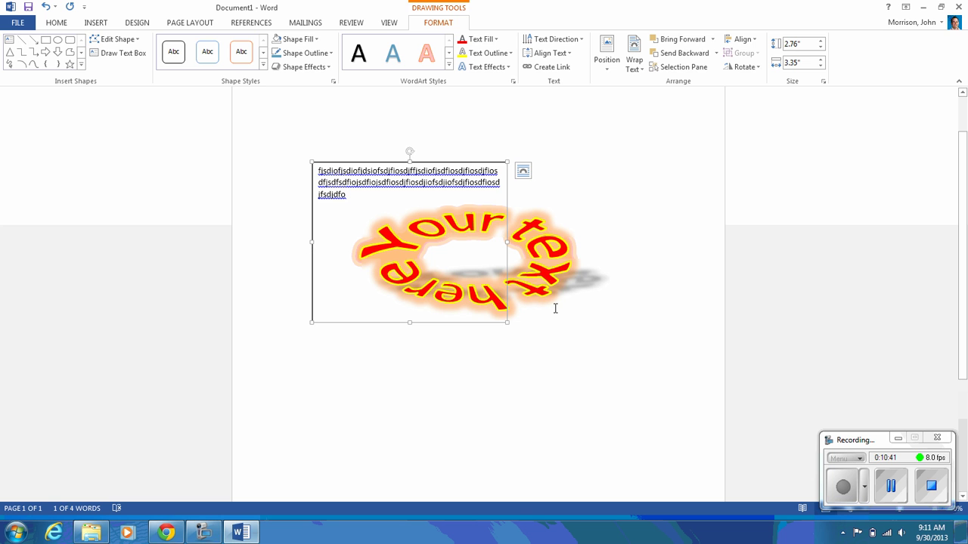
click(657, 258)
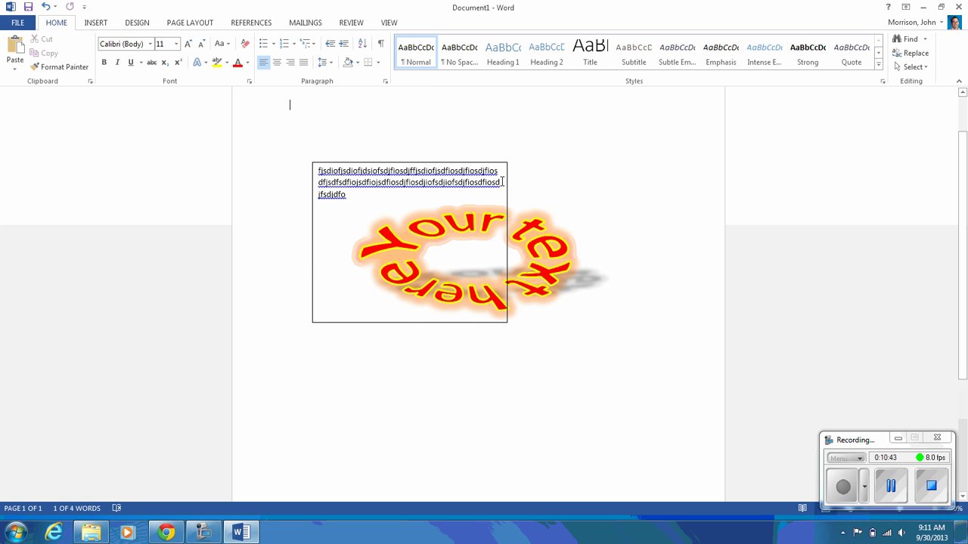
Step: Set the text box's shape outline to No Outline and deselect it
click(439, 179)
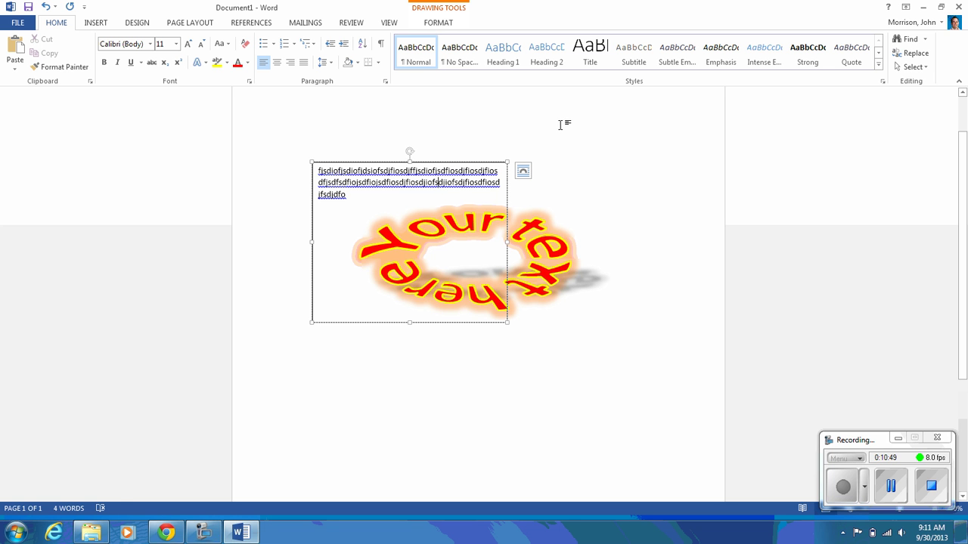
click(430, 162)
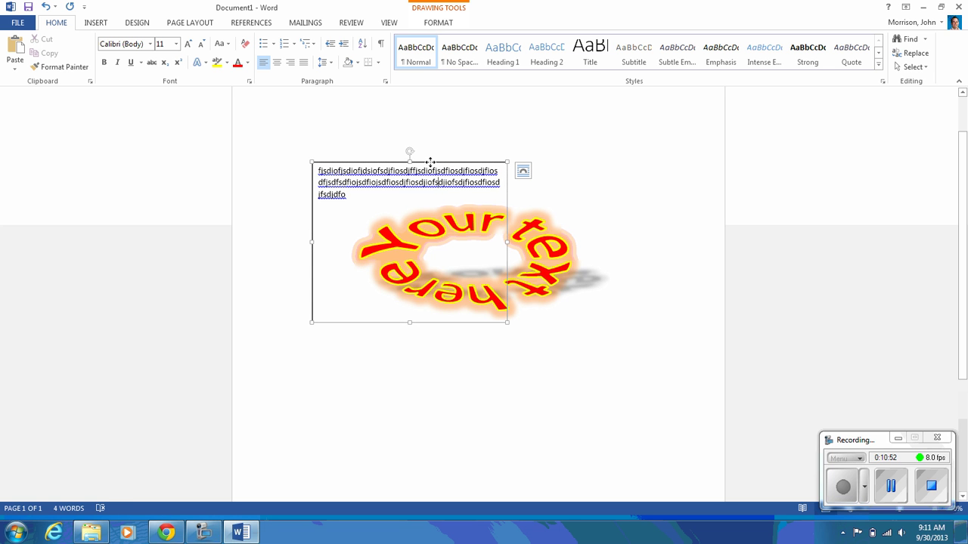
click(447, 27)
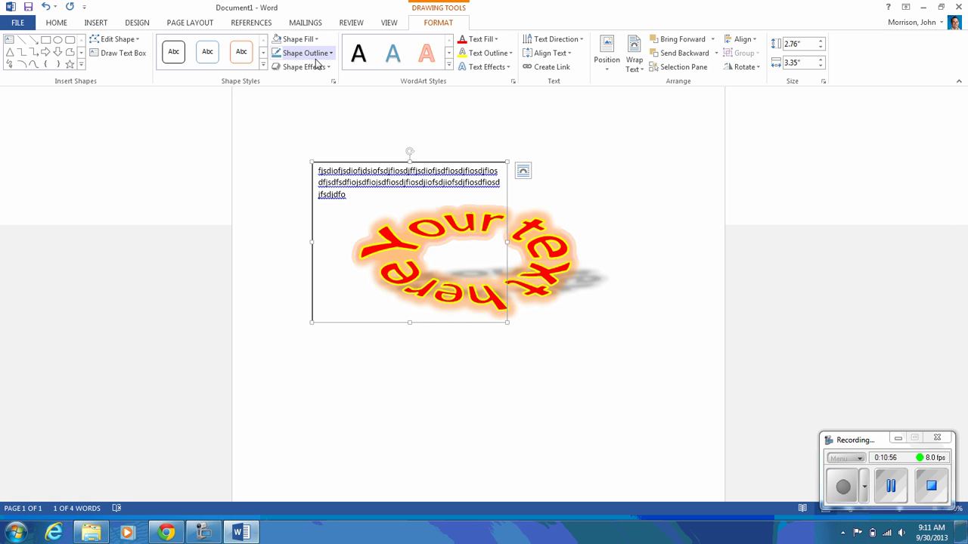
triple_click(258, 182)
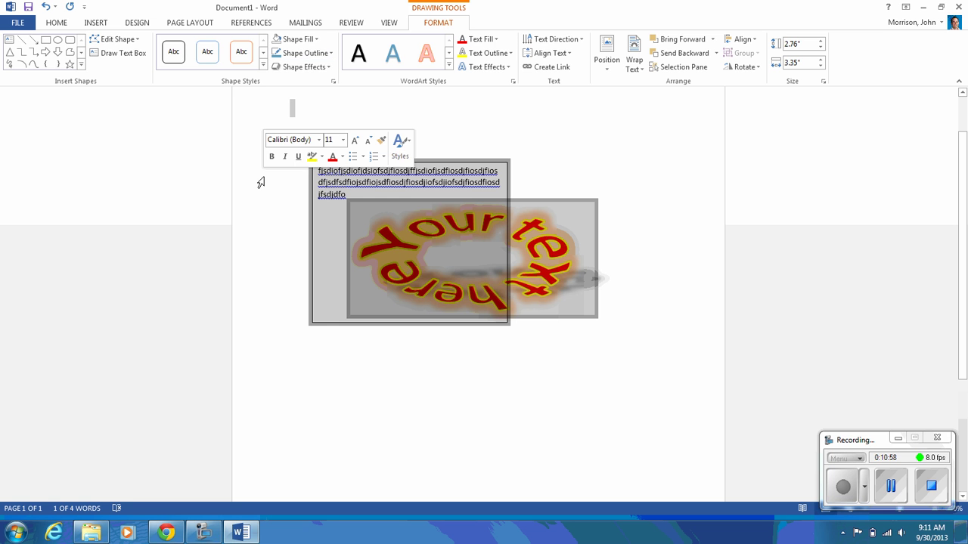
click(474, 163)
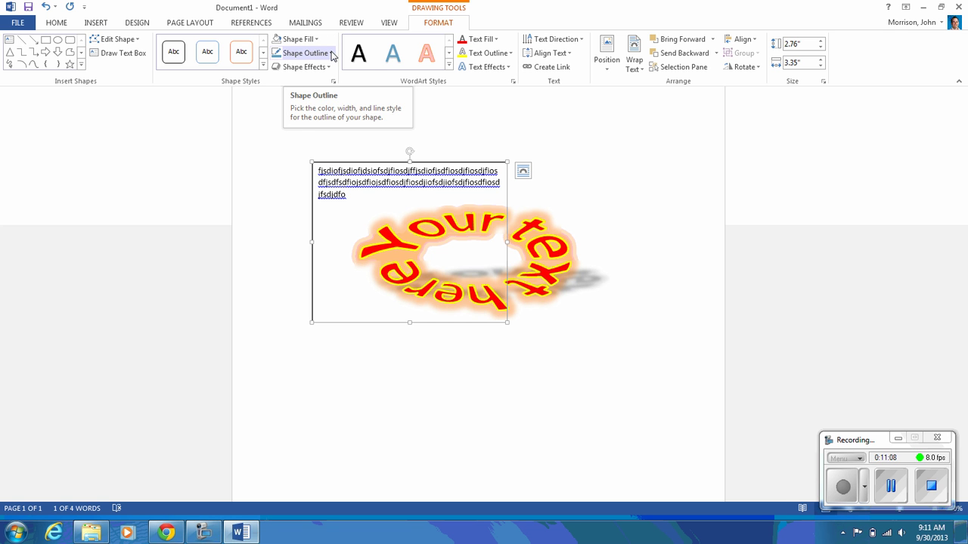
click(331, 55)
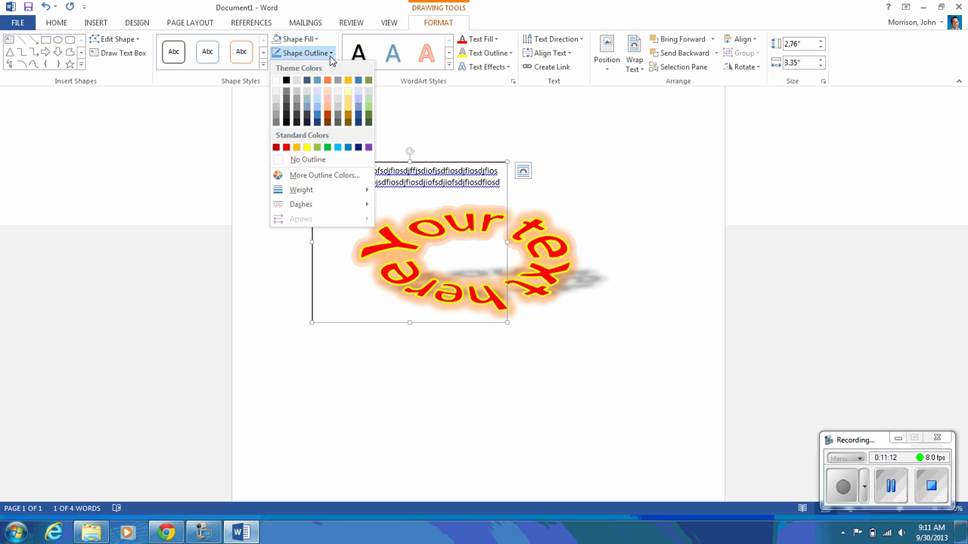
click(306, 160)
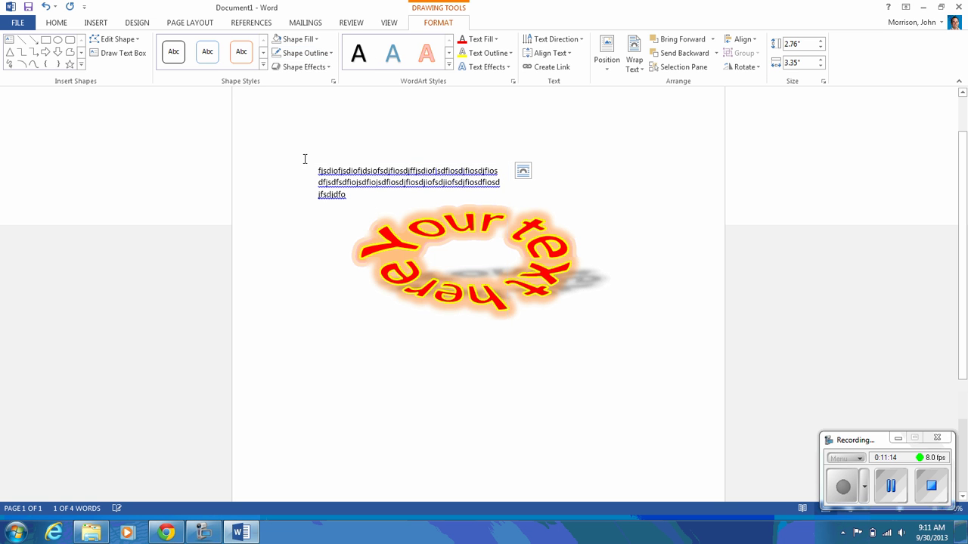
key(ctrl+z)
click(454, 364)
key(ctrl+y)
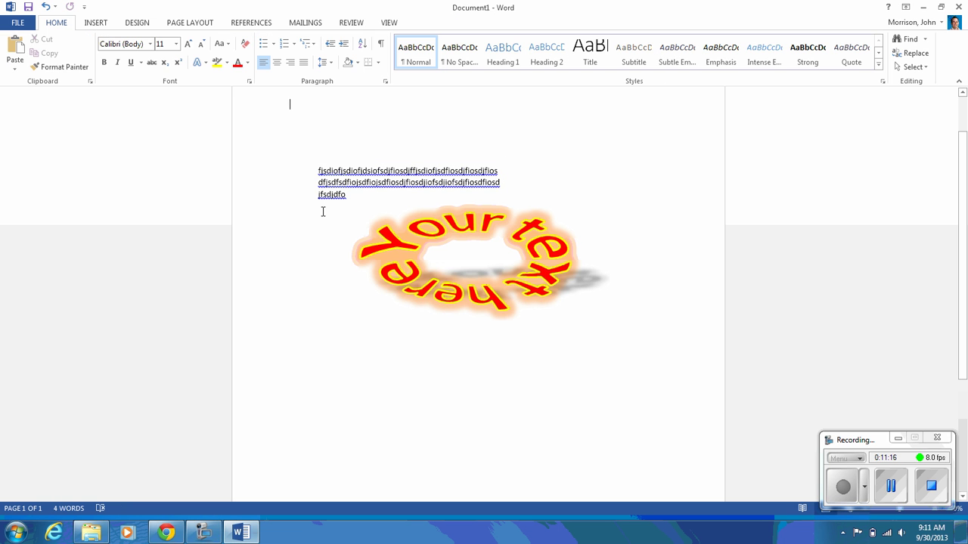
Step: Move the borderless text box below the circular WordArt and deselect it
click(360, 165)
drag(360, 165, 360, 347)
click(541, 201)
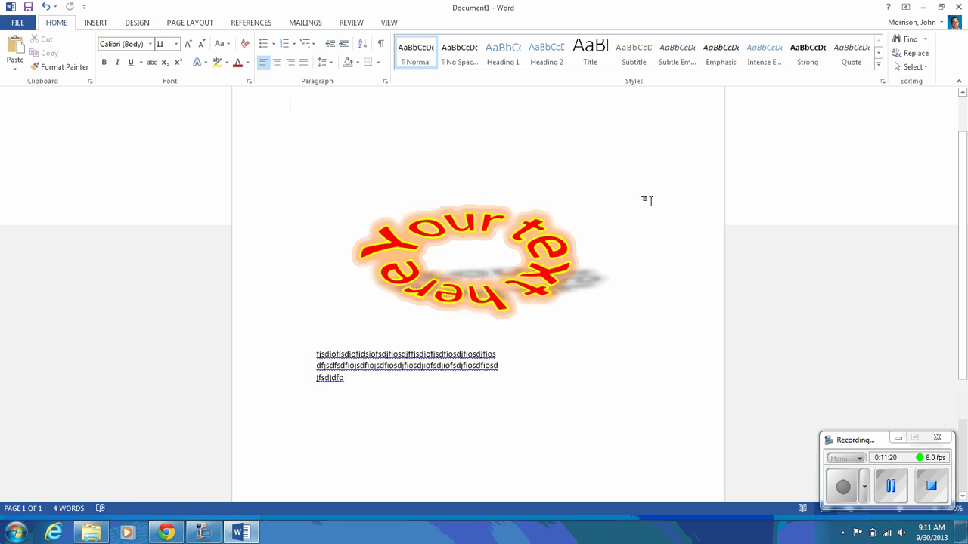
Step: Move the text box back up so its text sits just above the WordArt, and deselect it
click(398, 366)
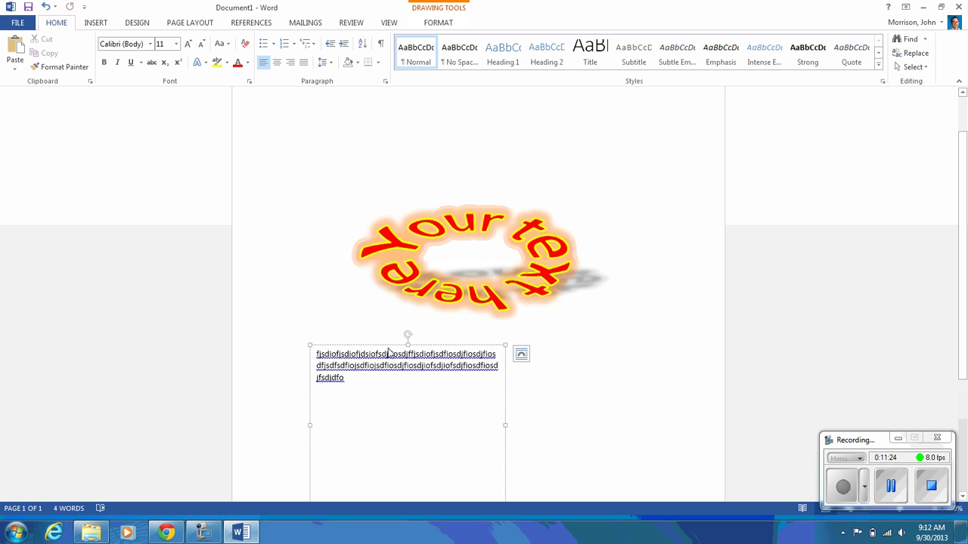
drag(386, 345, 398, 147)
click(648, 153)
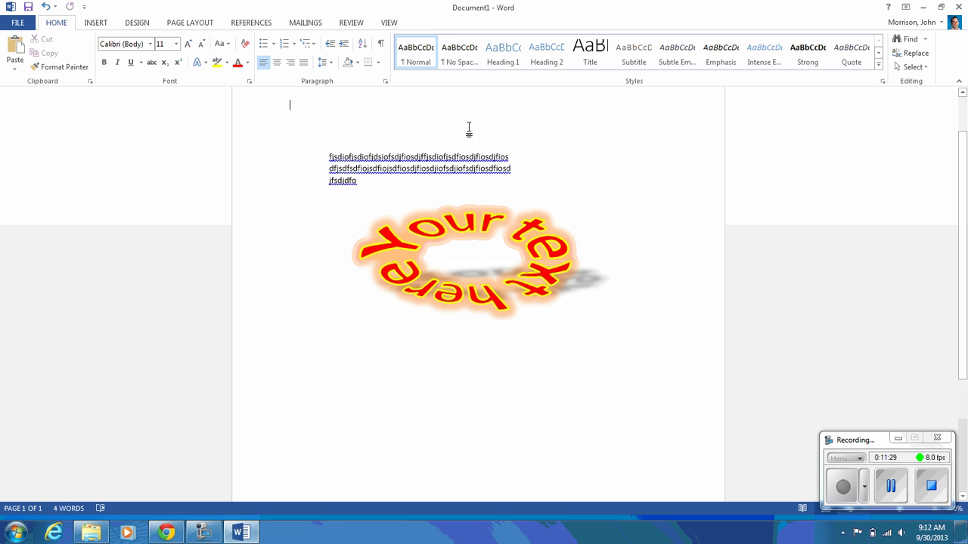
Step: Fill the text box with standard yellow and deselect it
click(399, 154)
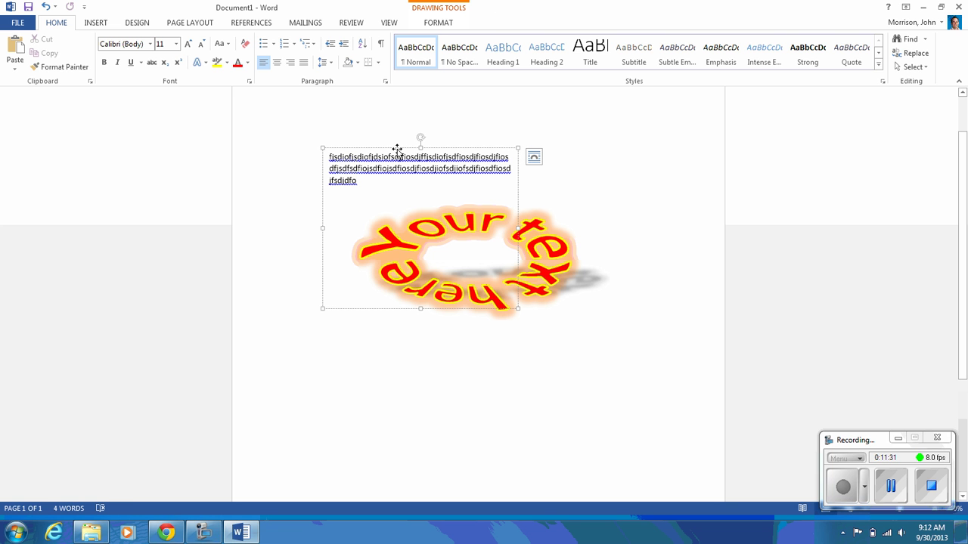
click(398, 149)
click(439, 22)
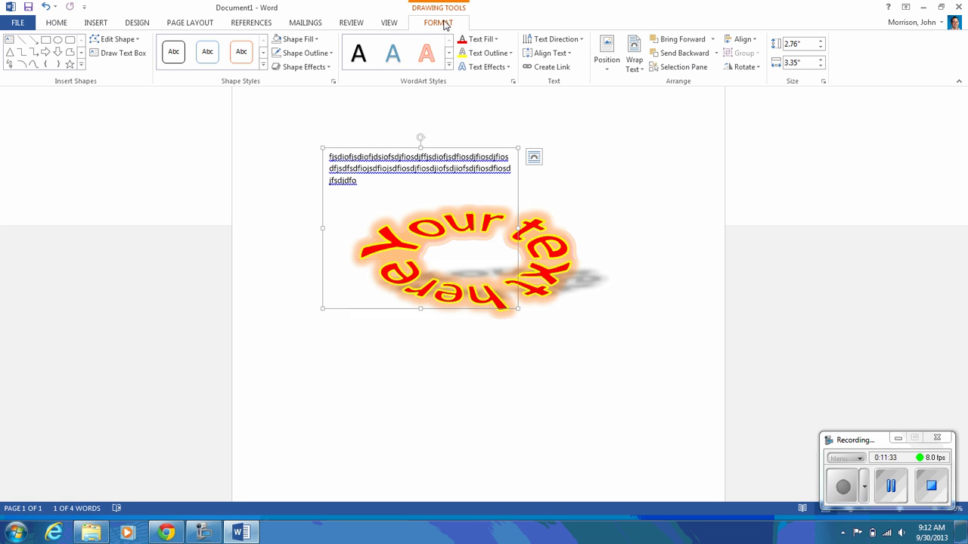
click(316, 39)
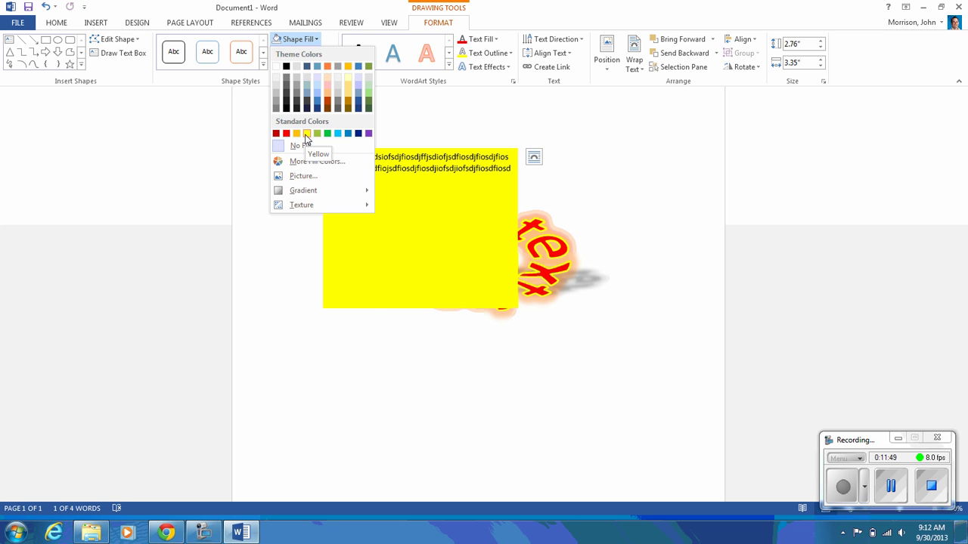
click(306, 133)
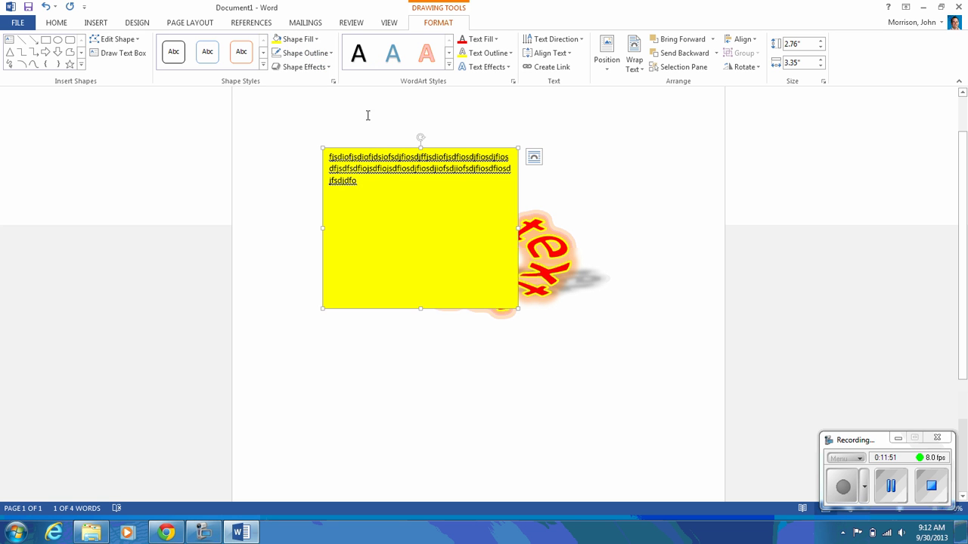
click(629, 186)
Step: Give the yellow text box a 6 pt outline in standard red
click(395, 228)
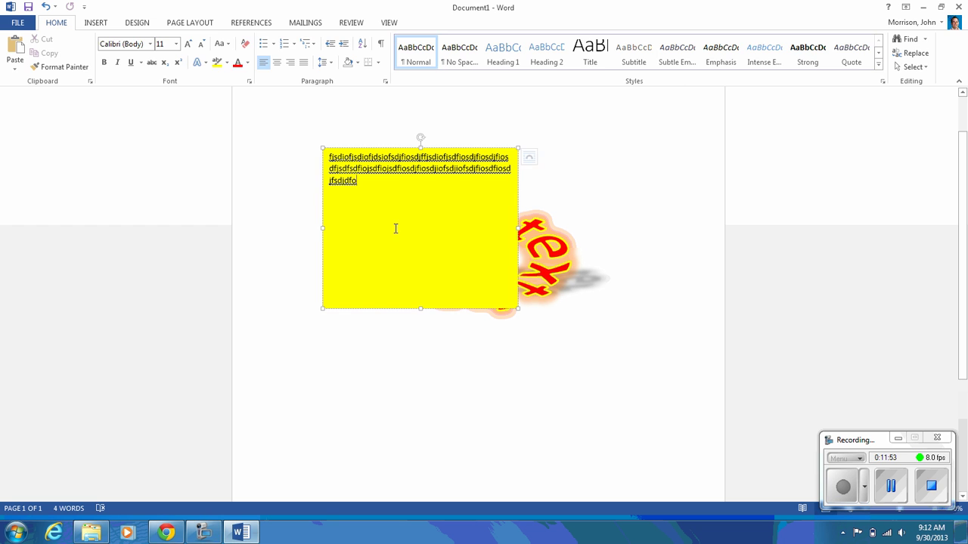
click(407, 149)
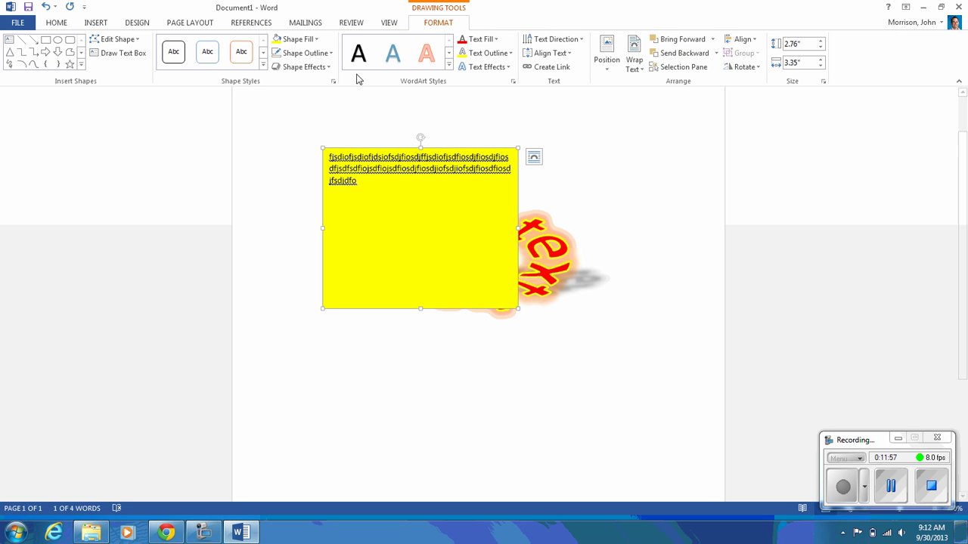
click(329, 53)
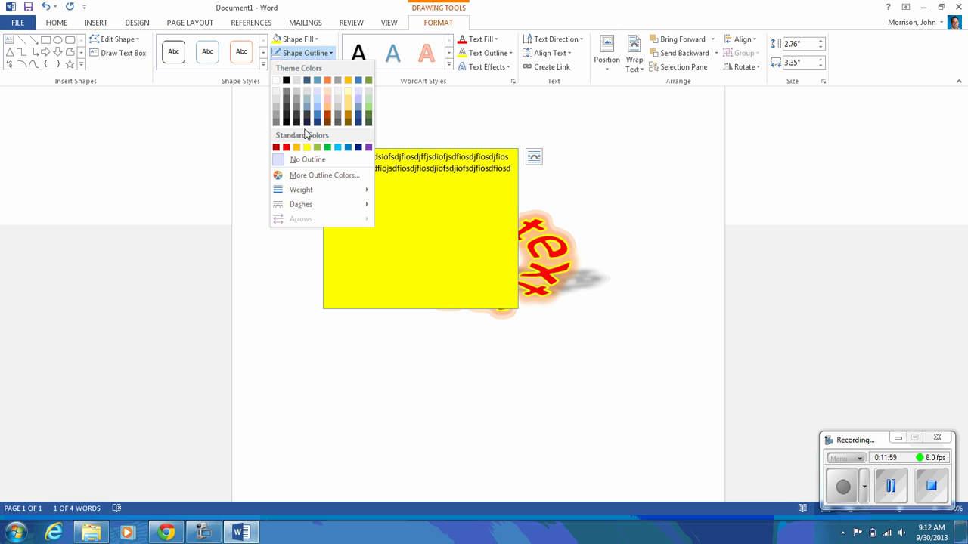
mouse_move(306, 190)
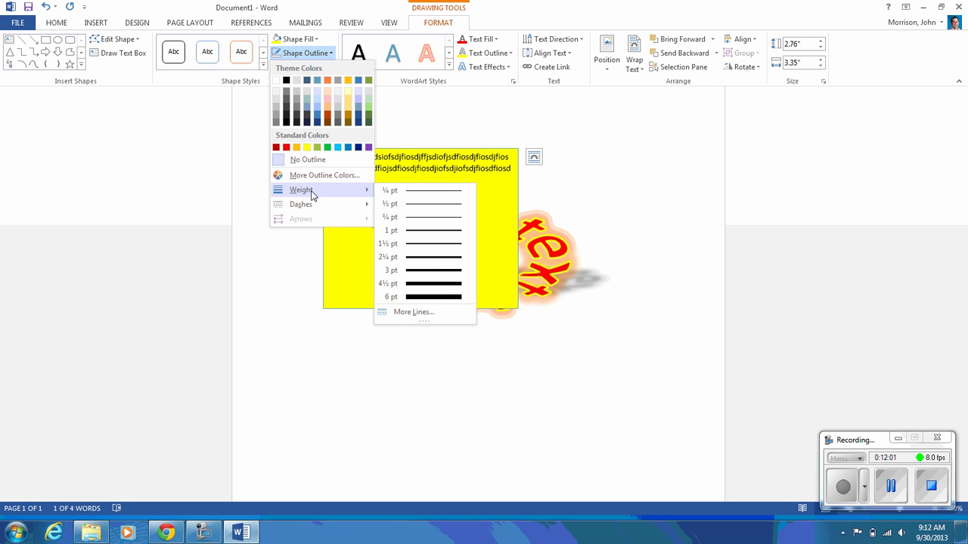
click(428, 297)
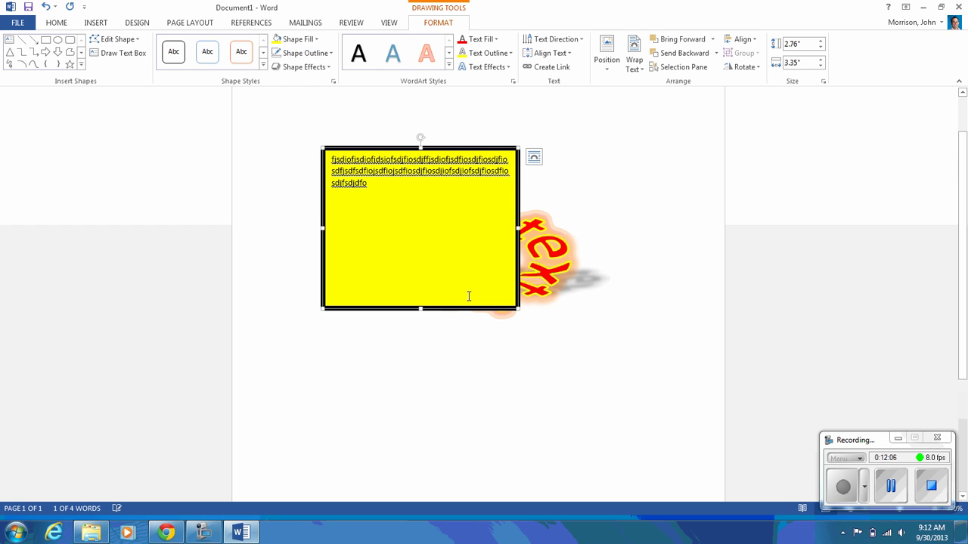
click(306, 53)
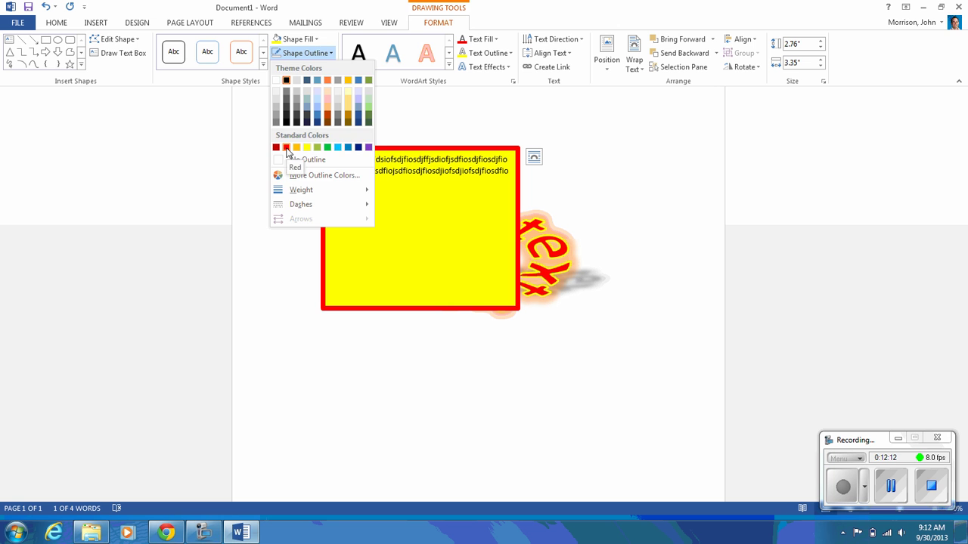
click(287, 147)
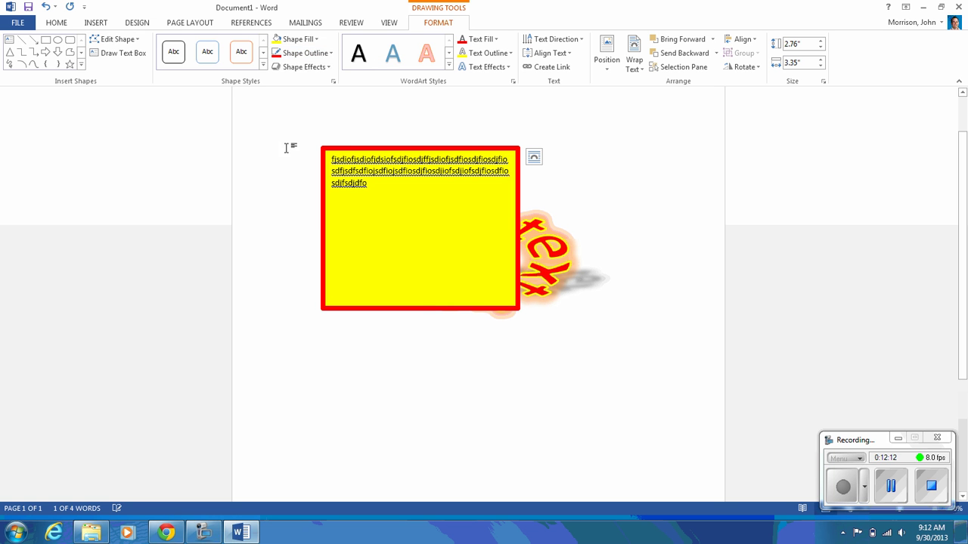
Step: Change the text box's red outline to the long dash-dot pattern and deselect the box
click(331, 55)
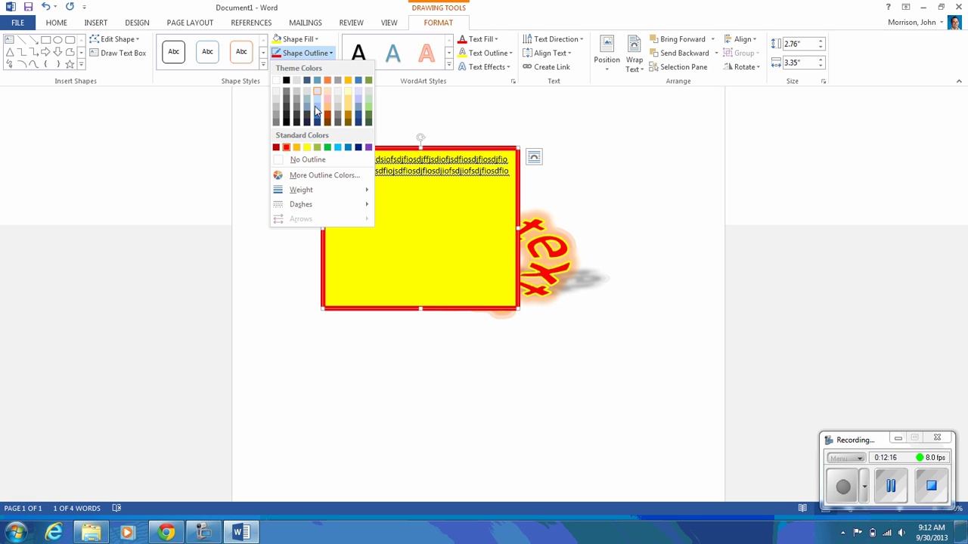
mouse_move(304, 205)
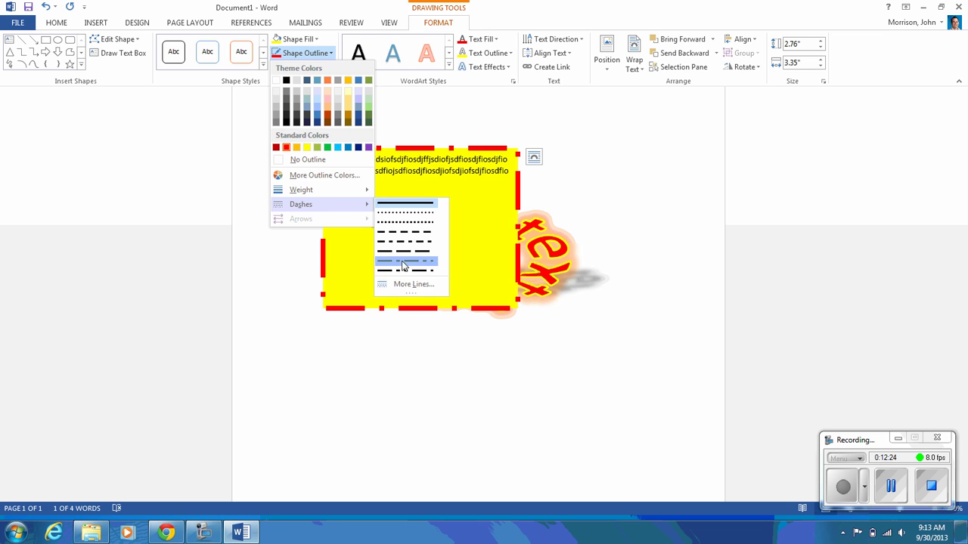
click(403, 262)
click(618, 199)
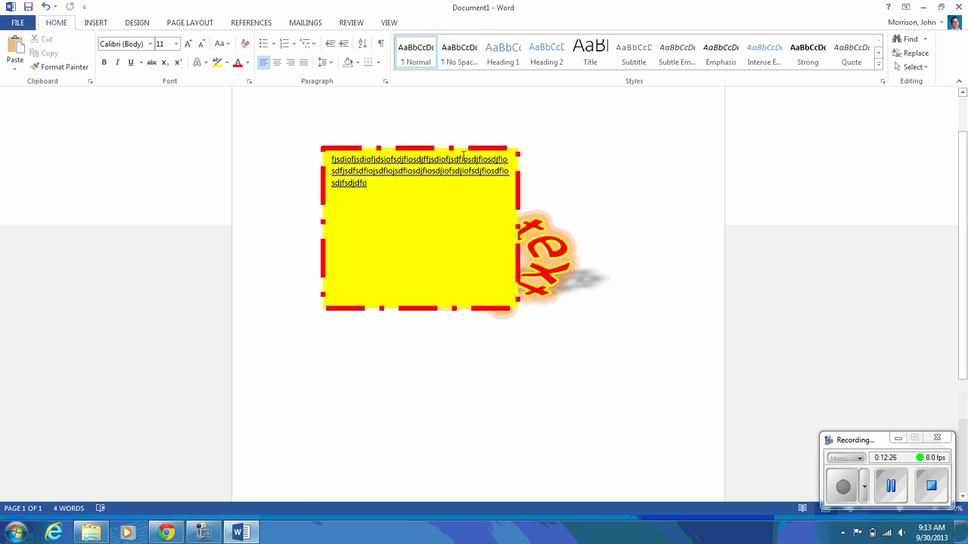
Step: Move the yellow text box up and to the right over the middle of the WordArt, and deselect it
click(425, 149)
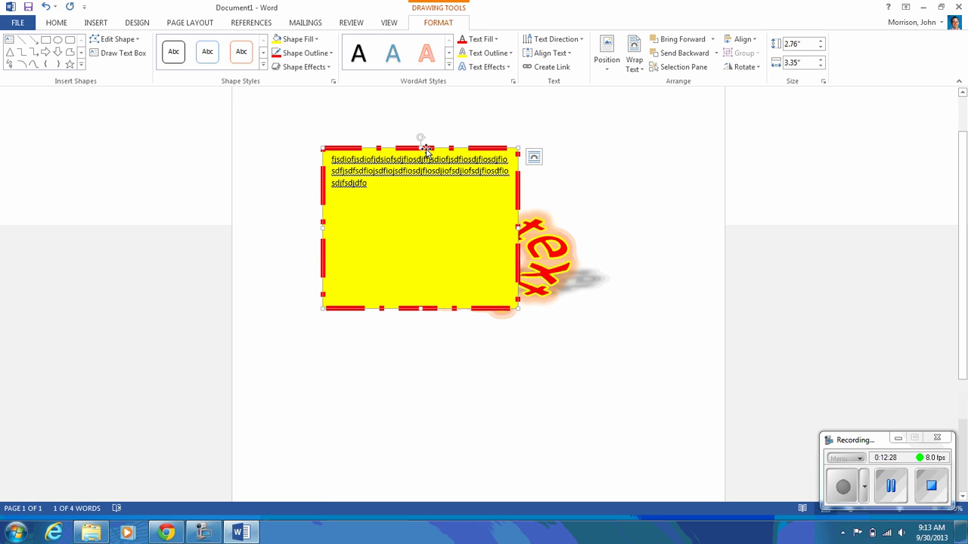
drag(410, 150, 453, 130)
click(619, 159)
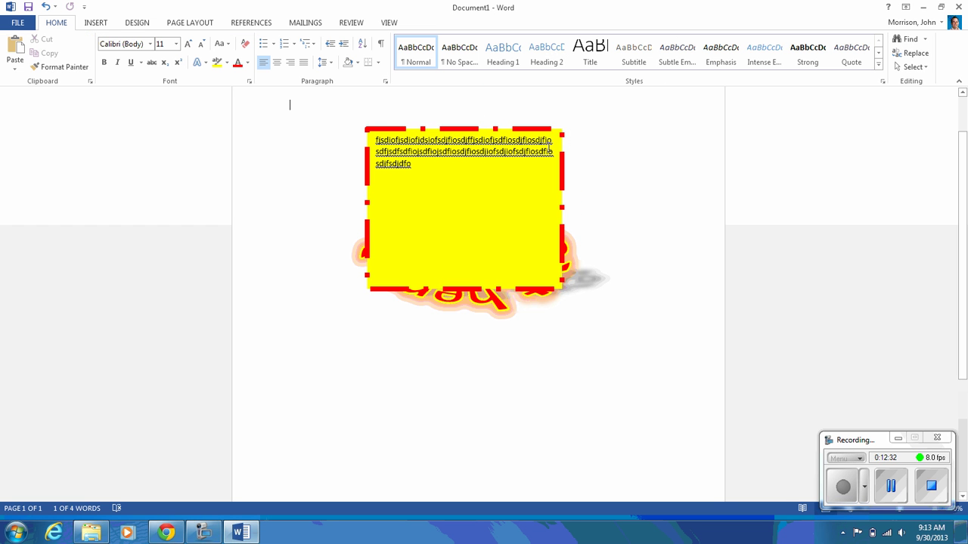
Step: Move the text box left and slightly down so it covers the left part of the WordArt, and deselect it
click(392, 133)
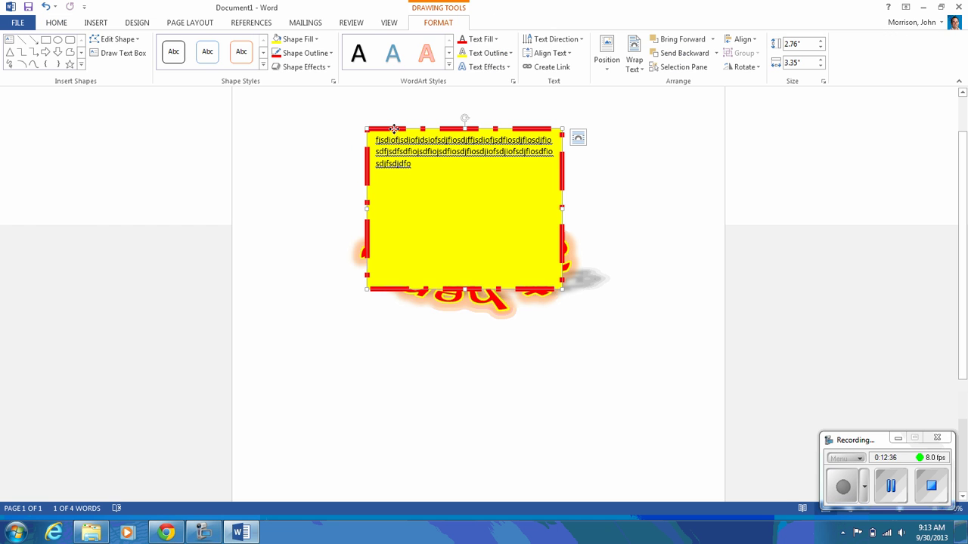
mouse_move(393, 132)
mouse_down()
mouse_move(371, 148)
mouse_move(384, 134)
mouse_move(345, 146)
mouse_up()
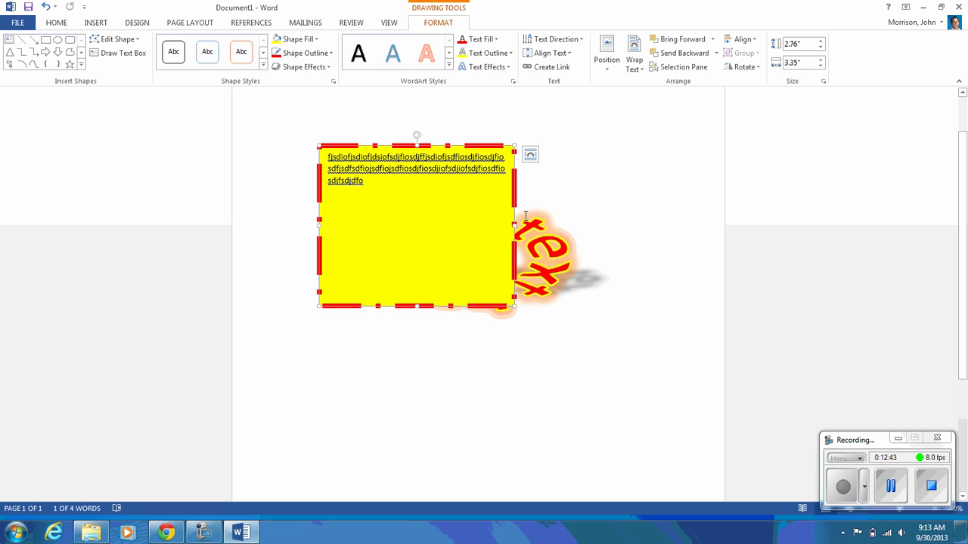
click(641, 188)
click(462, 220)
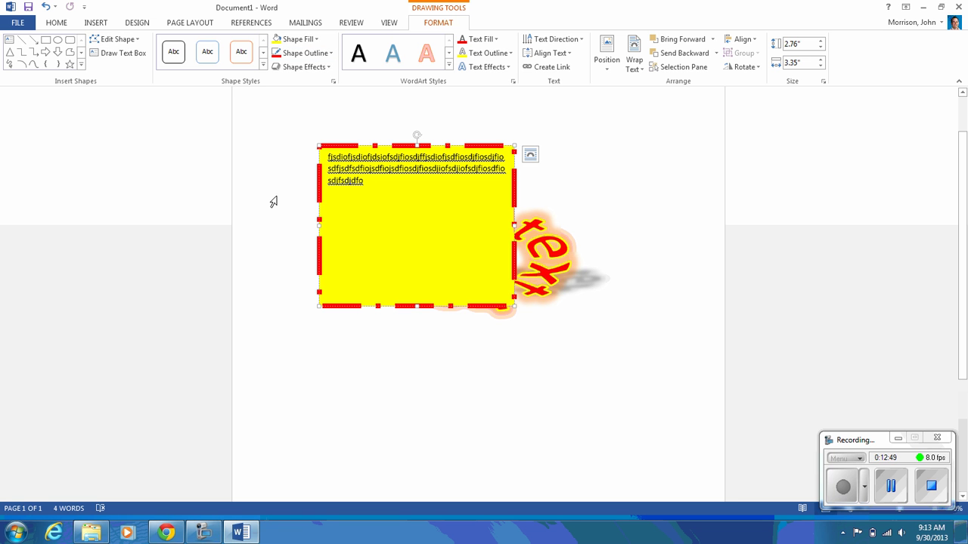
click(430, 382)
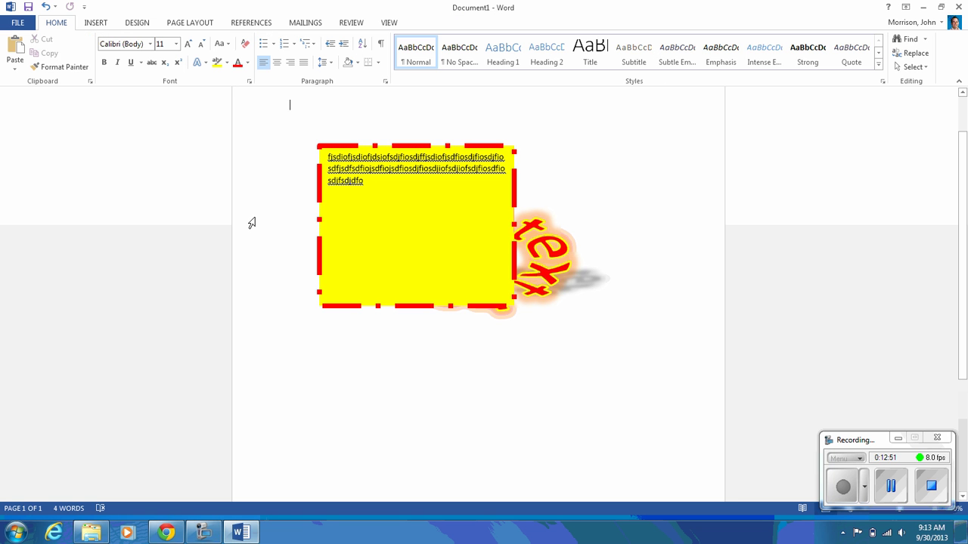
Step: Draw a heart shape about 4.06" high and 3.48" wide overlapping the text box and the WordArt
click(95, 24)
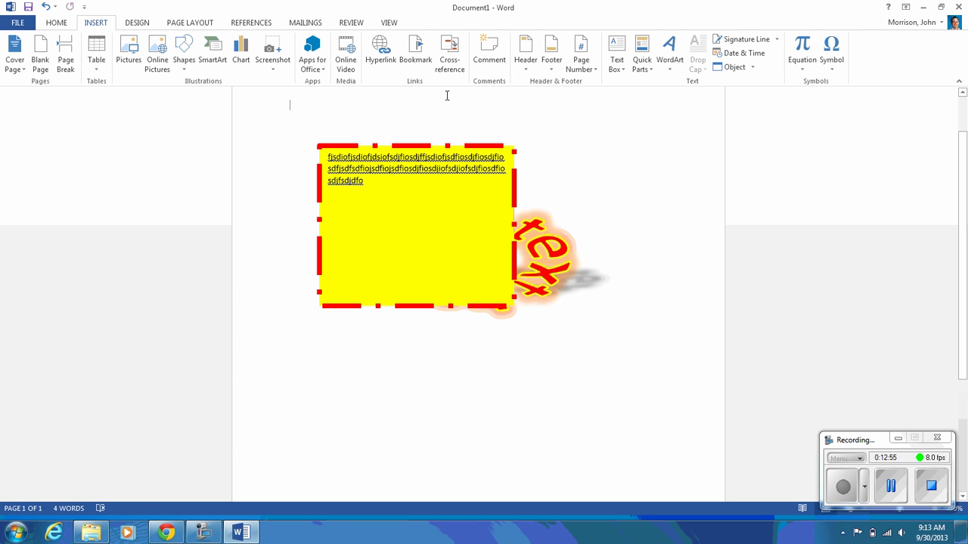
click(183, 59)
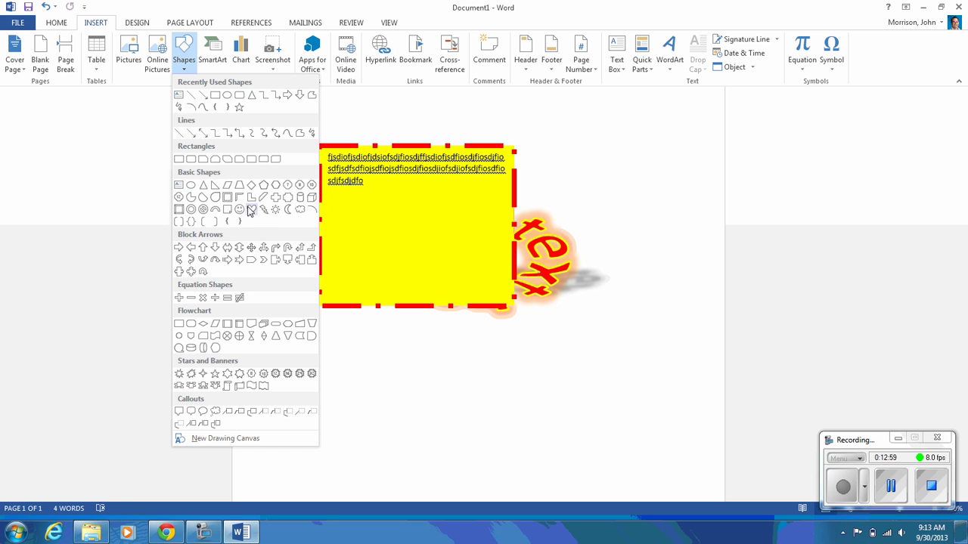
click(249, 209)
drag(583, 174, 382, 408)
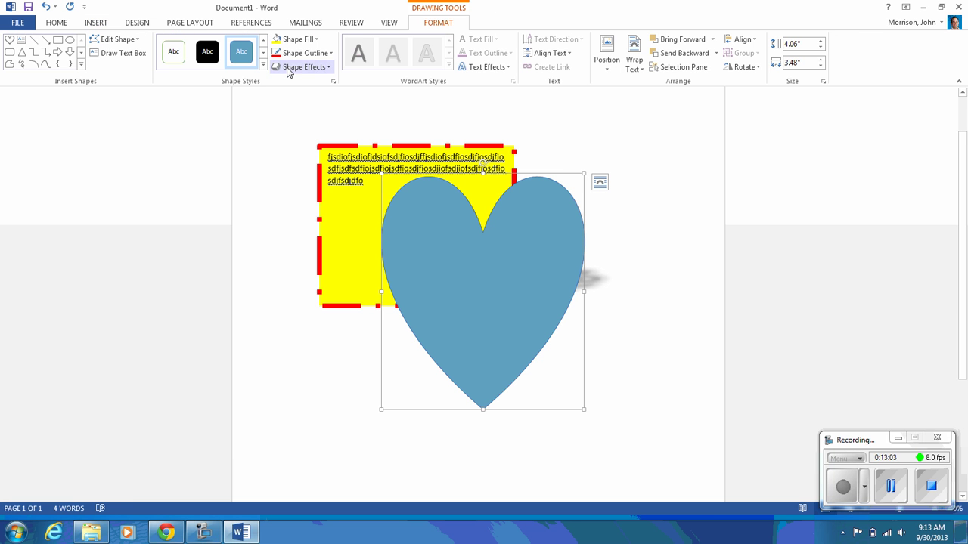
Step: Fill the heart with standard red and deselect it
click(315, 40)
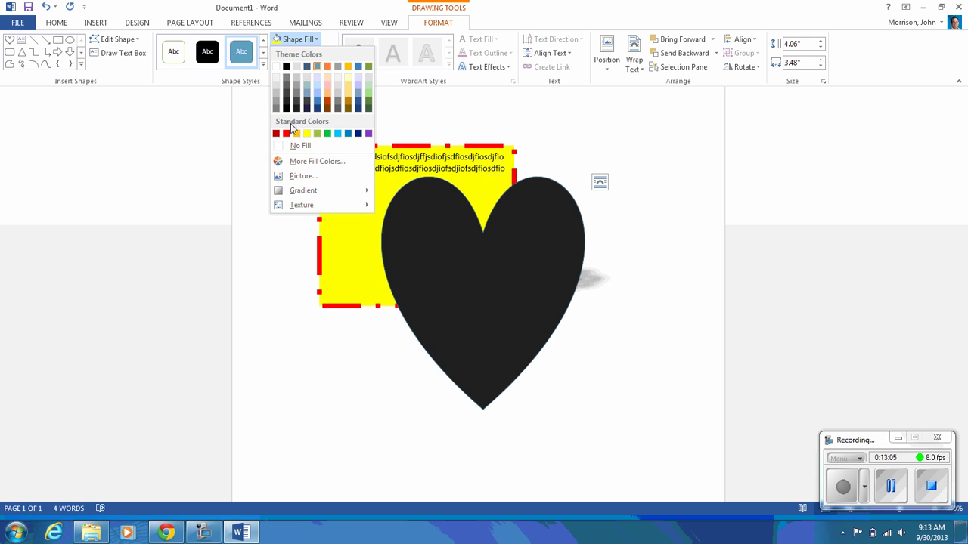
click(285, 128)
click(700, 266)
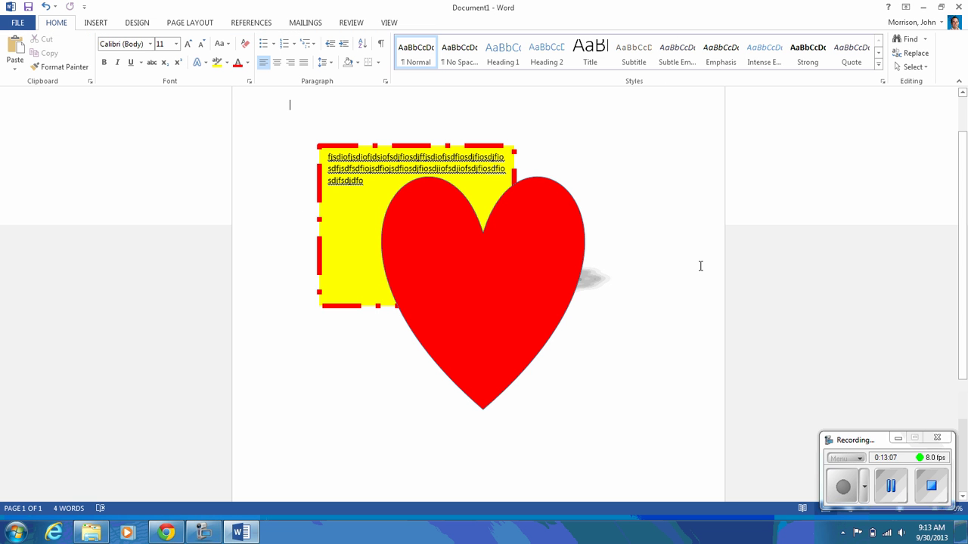